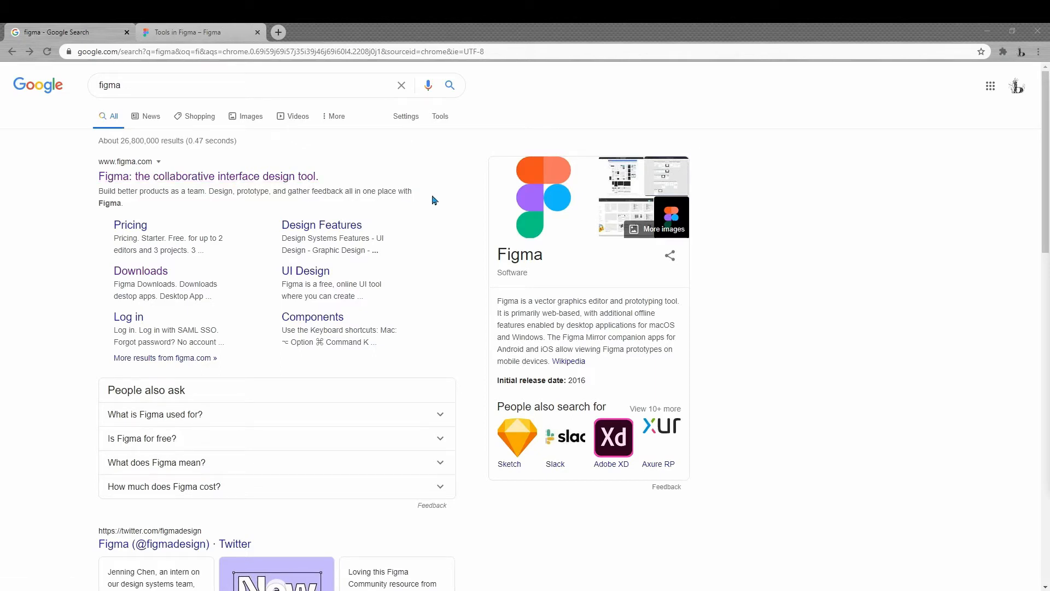
Go back to the recently viewed files in Figma and open the draft Tools in Figma.
{"action": "left_click", "coordinate": [183, 33]}
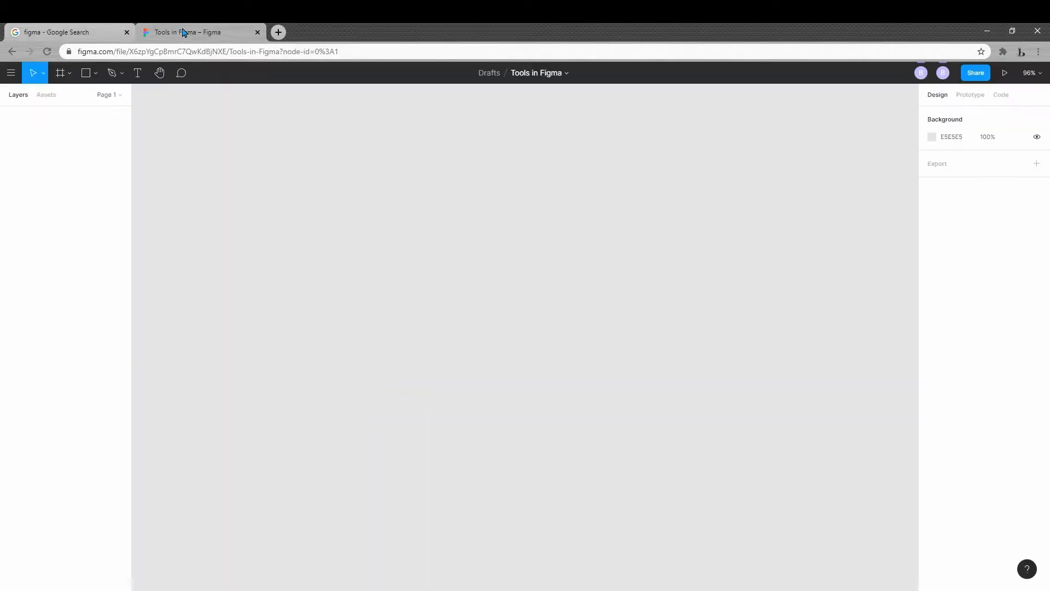
{"action": "left_click", "coordinate": [12, 53]}
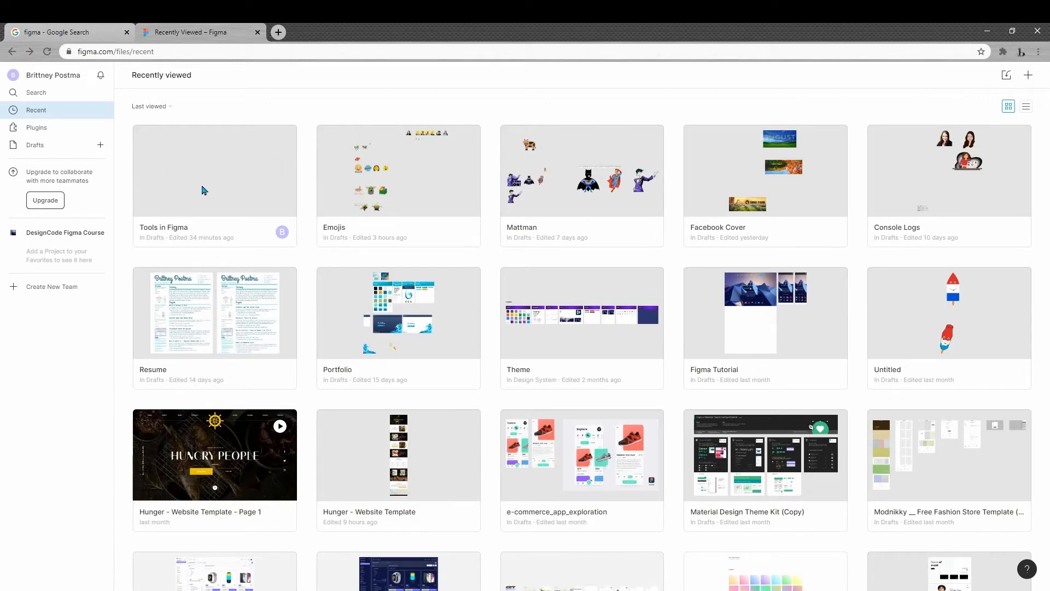
{"action": "double_click", "coordinate": [188, 175]}
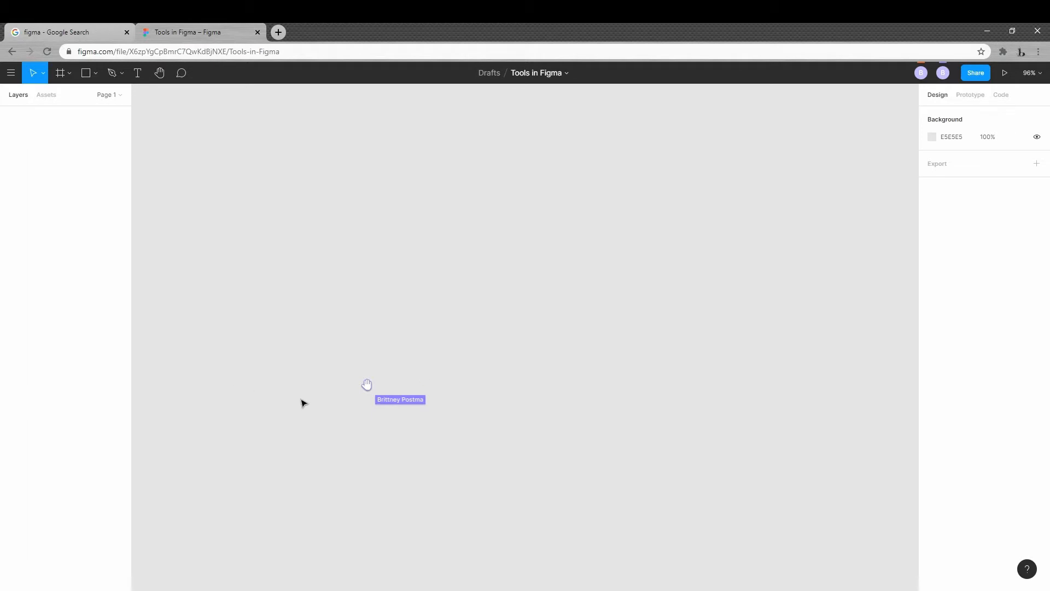
View the Figma Downloads page from the search results, alternating with the open Tools in Figma file.
{"action": "left_click", "coordinate": [86, 32]}
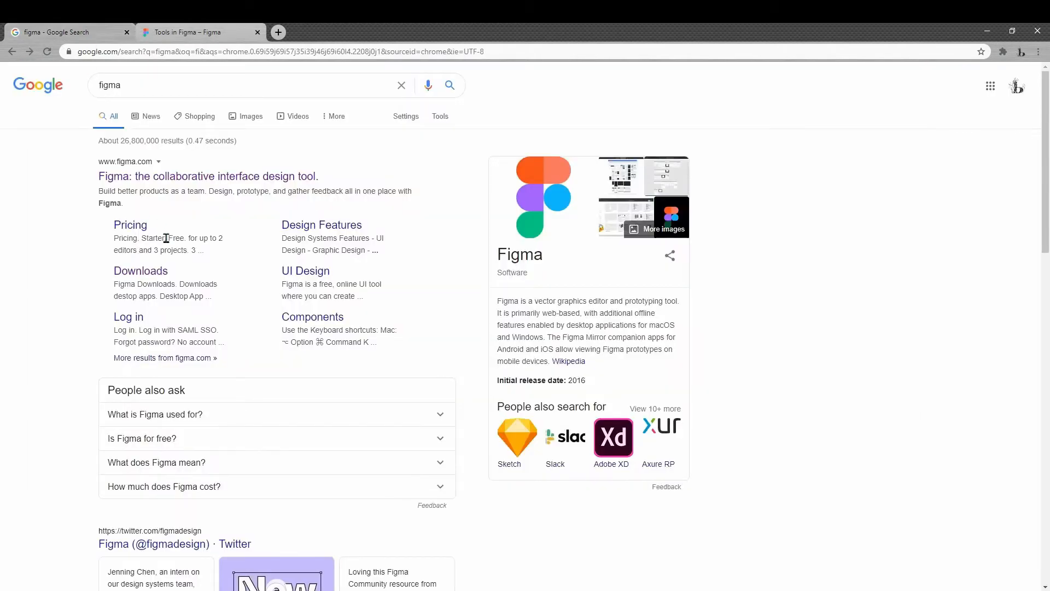
{"action": "left_click", "coordinate": [156, 274]}
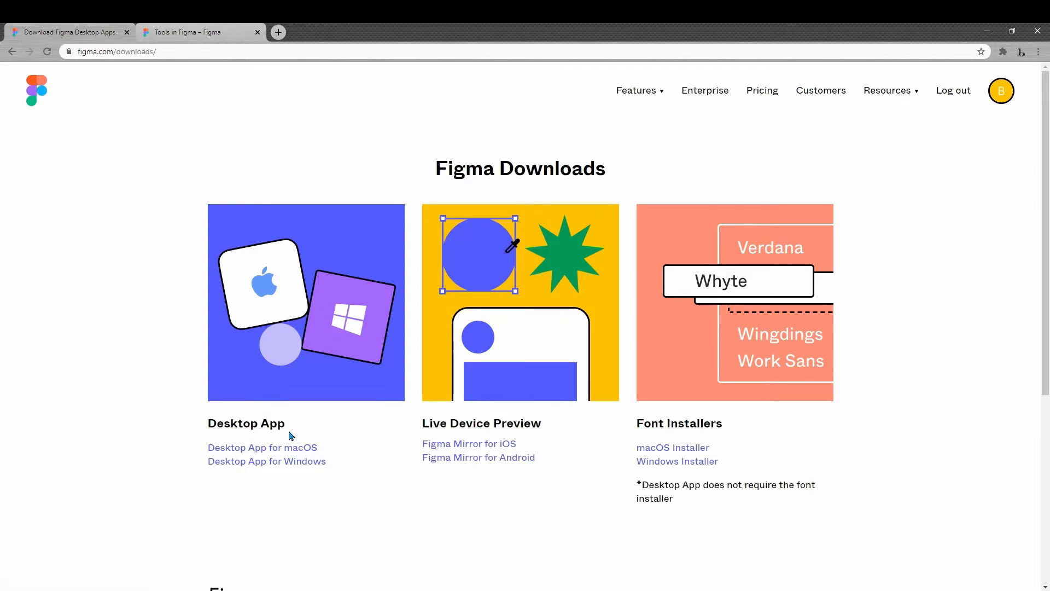
{"action": "left_click", "coordinate": [185, 34]}
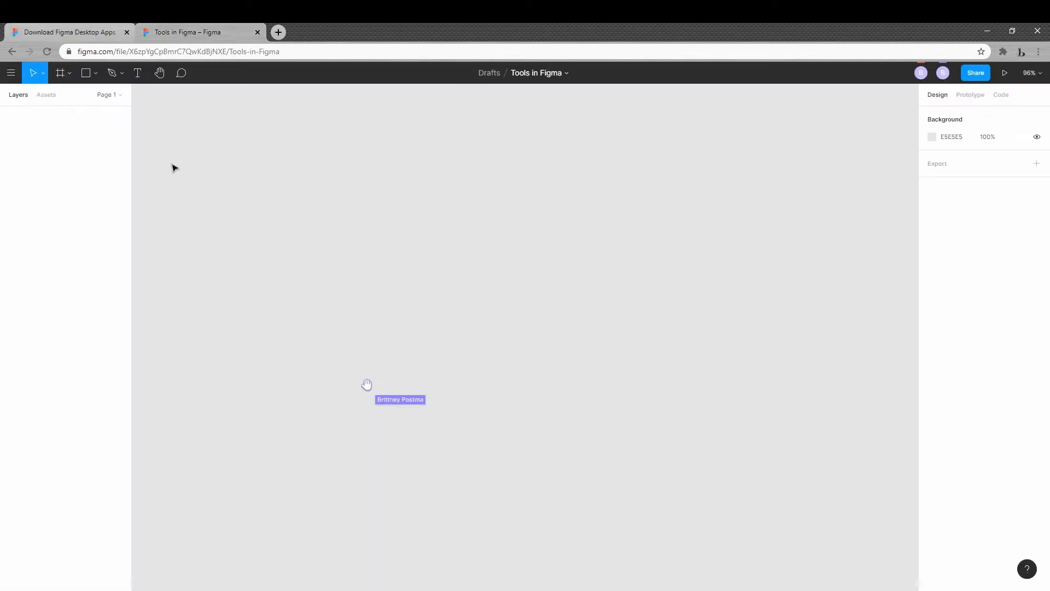
{"action": "left_click", "coordinate": [77, 34]}
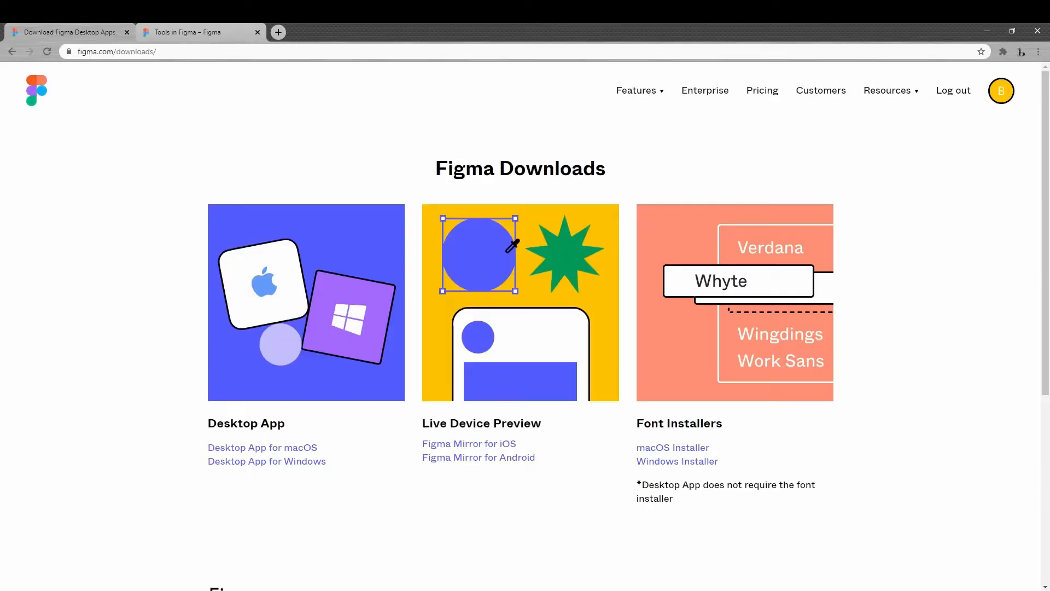
{"action": "left_click", "coordinate": [172, 34]}
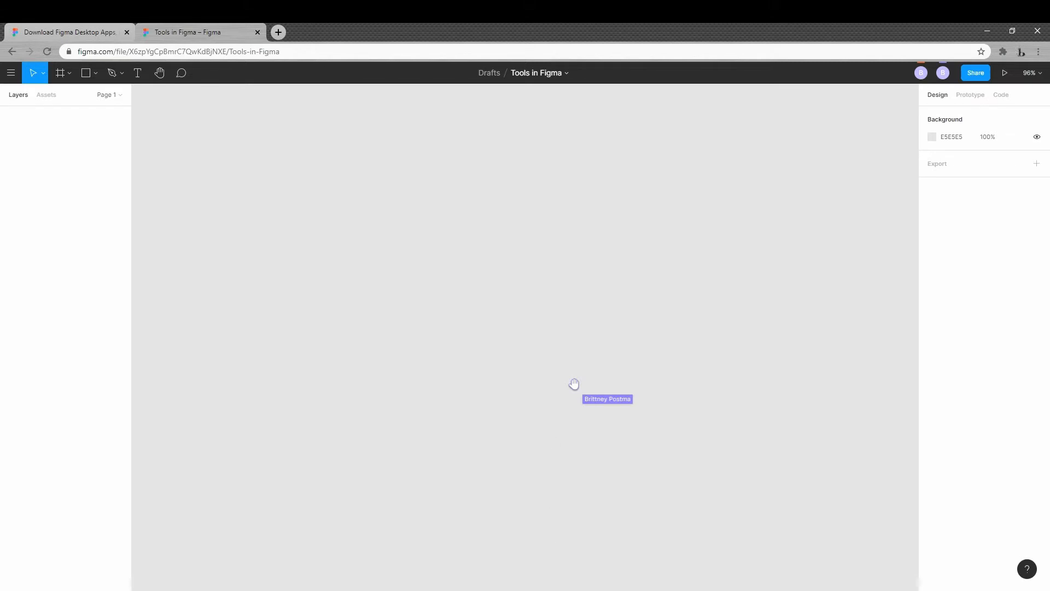
Switch to the Figma desktop app showing Tools in Figma and close the file's copy in the browser.
{"action": "left_click", "coordinate": [562, 574]}
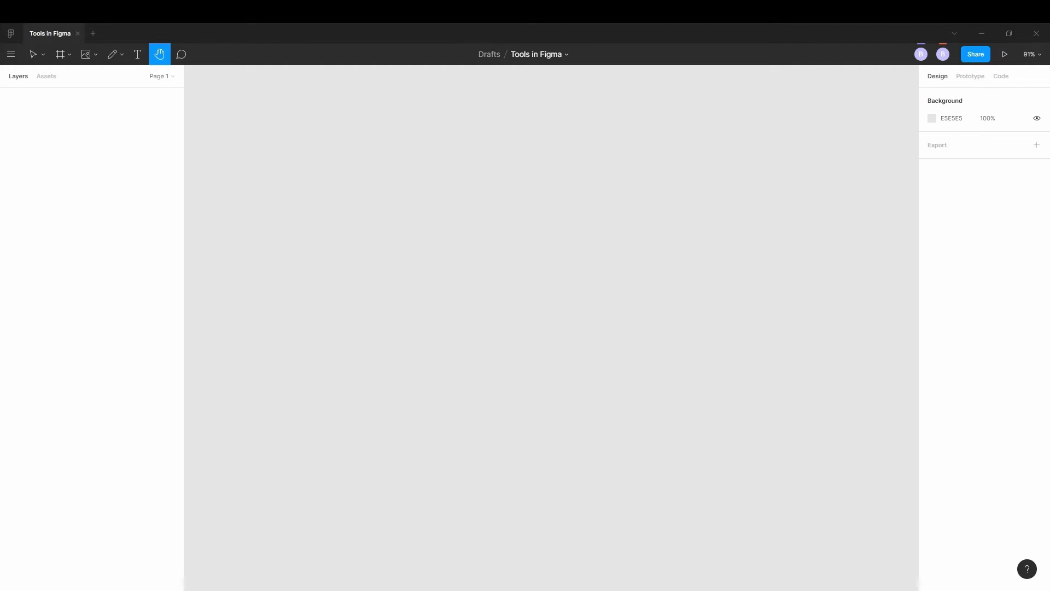
{"action": "left_click", "coordinate": [576, 557]}
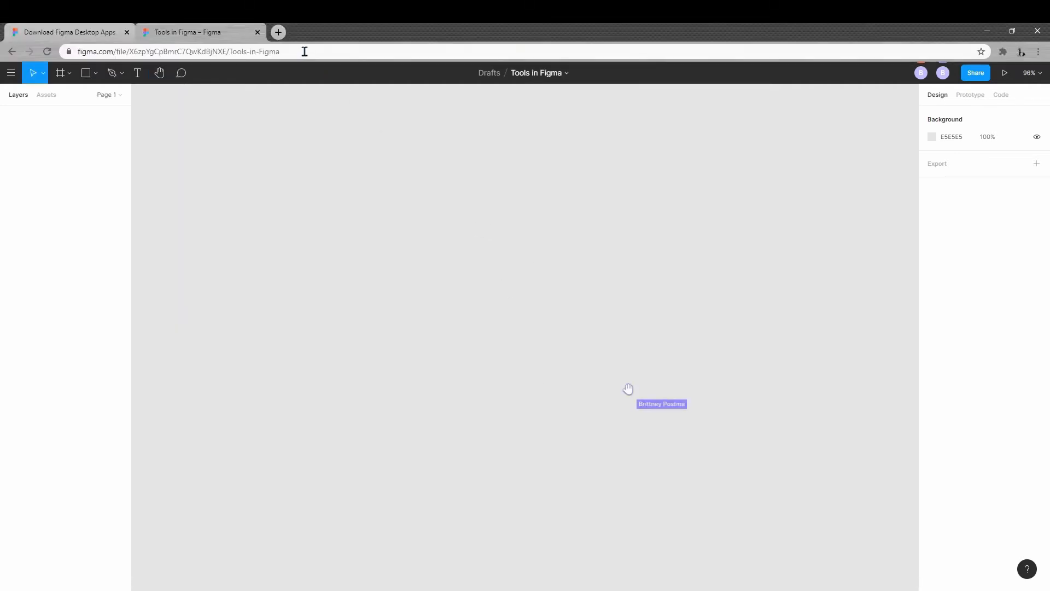
{"action": "left_click", "coordinate": [259, 33]}
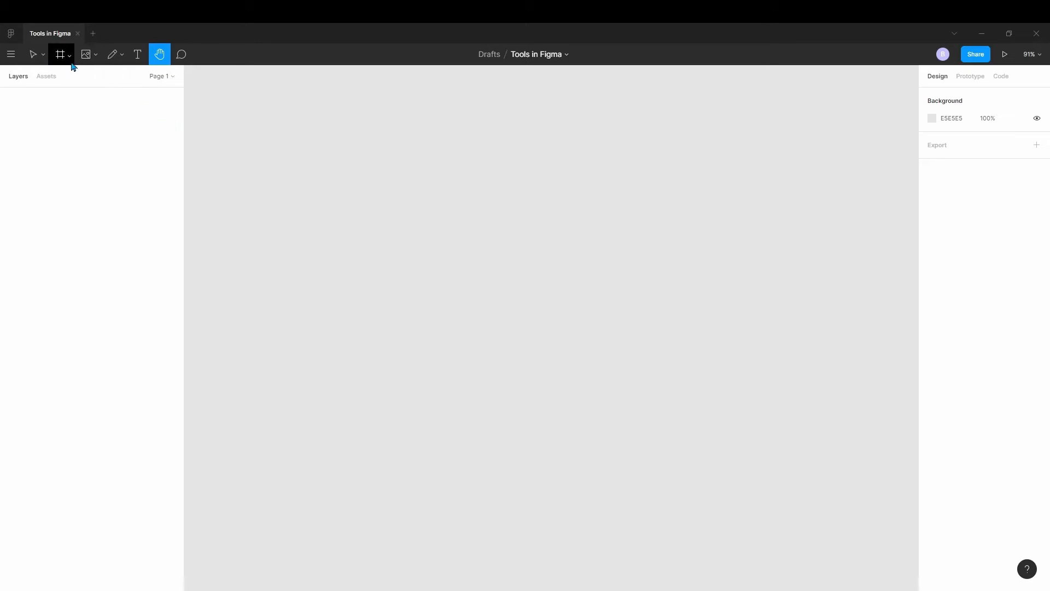
Draw a rectangle about 227 × 179 in the upper part of the canvas and enlarge it to about 438 × 233.
{"action": "left_click", "coordinate": [95, 56]}
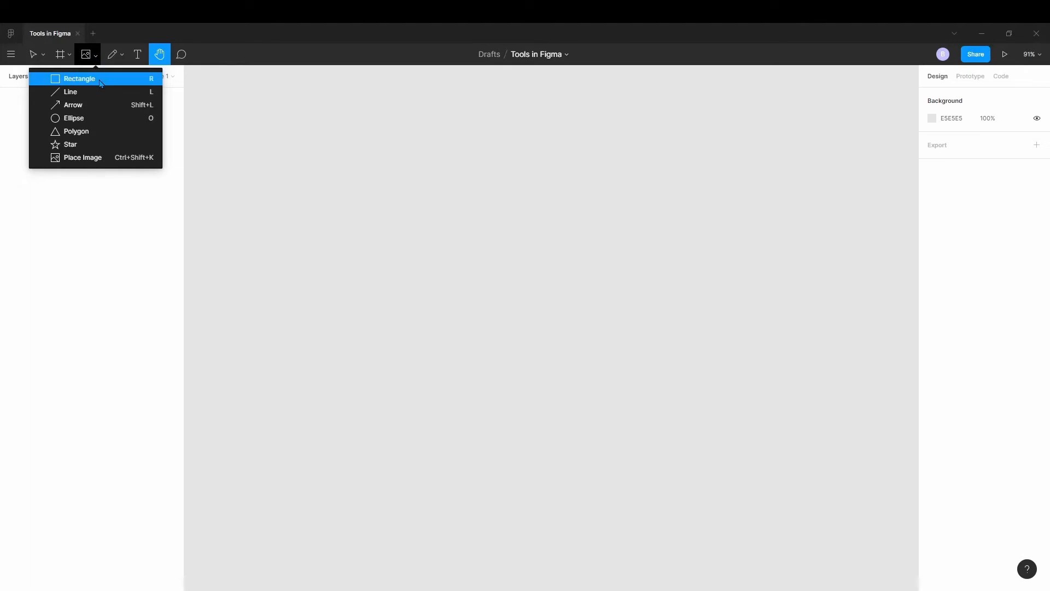
{"action": "left_click", "coordinate": [296, 145]}
{"action": "key", "text": "r"}
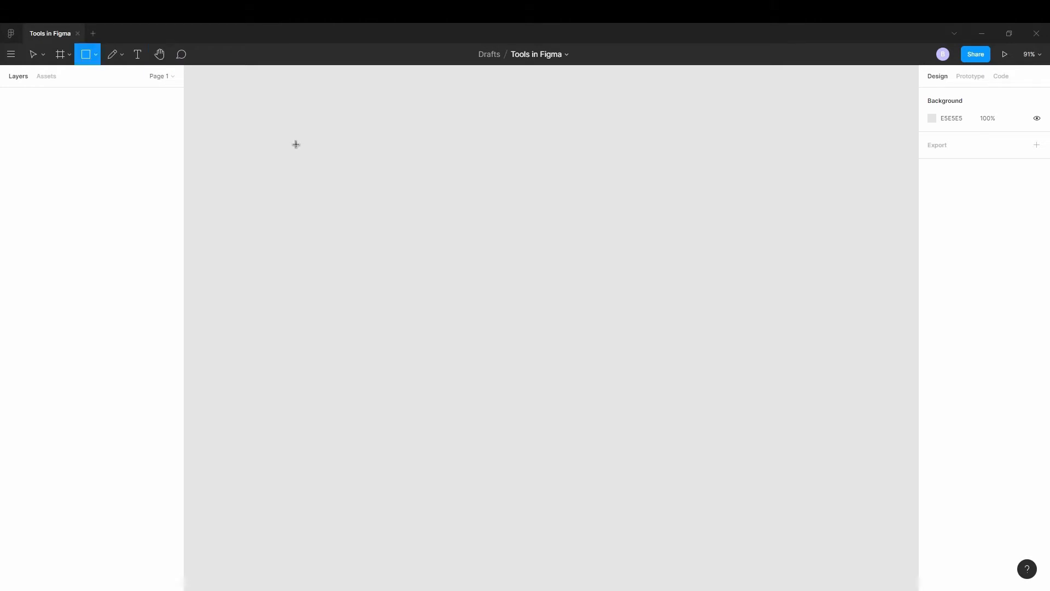
{"action": "left_click_drag", "start_coordinate": [262, 123], "coordinate": [385, 221]}
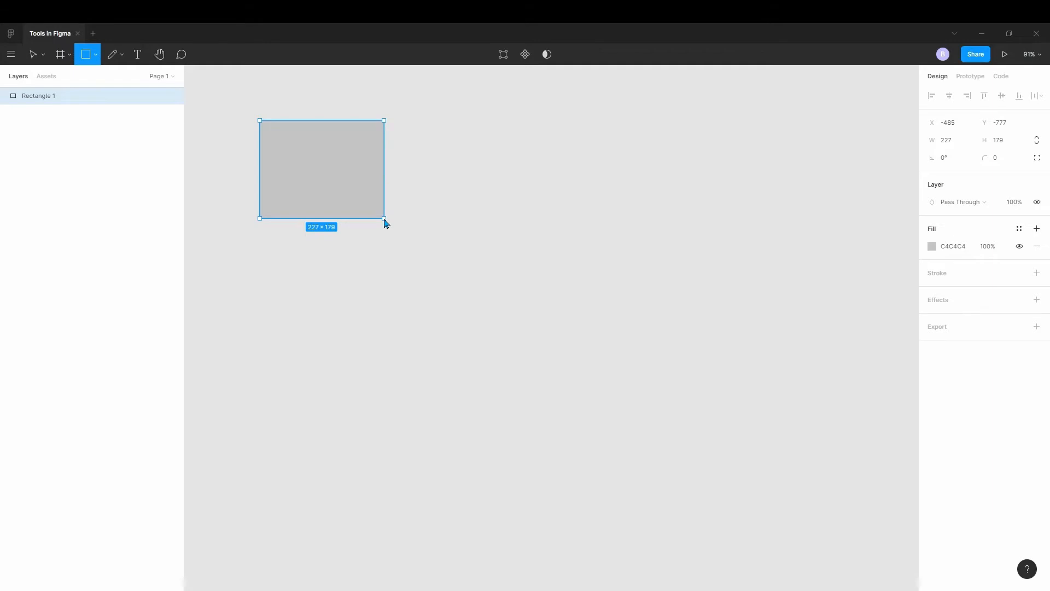
{"action": "left_click_drag", "start_coordinate": [385, 223], "coordinate": [500, 251]}
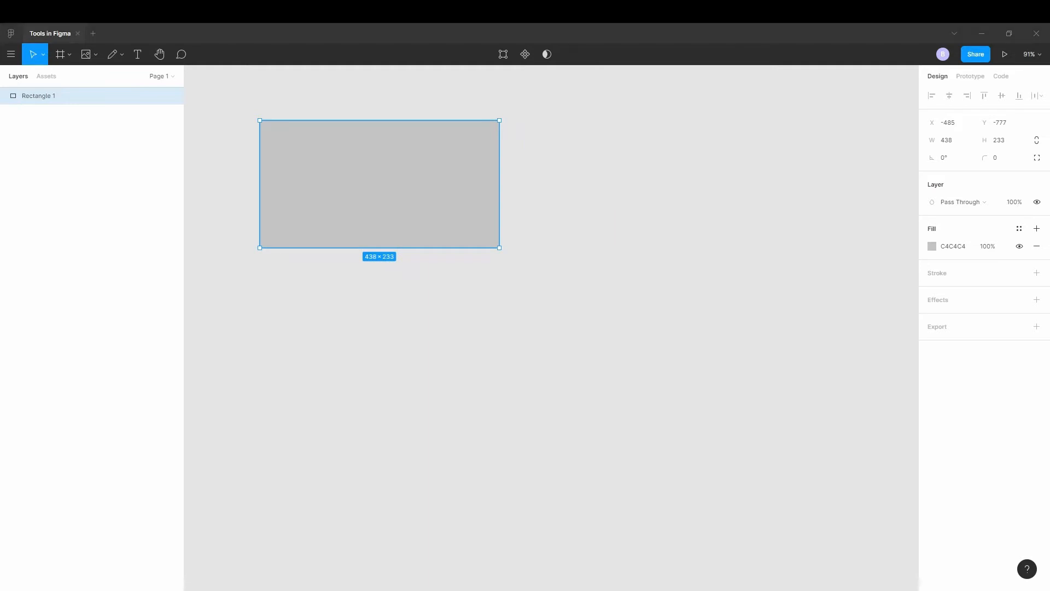
Move the rectangle to about X -430, Y -776 using the Move tool.
{"action": "left_click", "coordinate": [43, 56]}
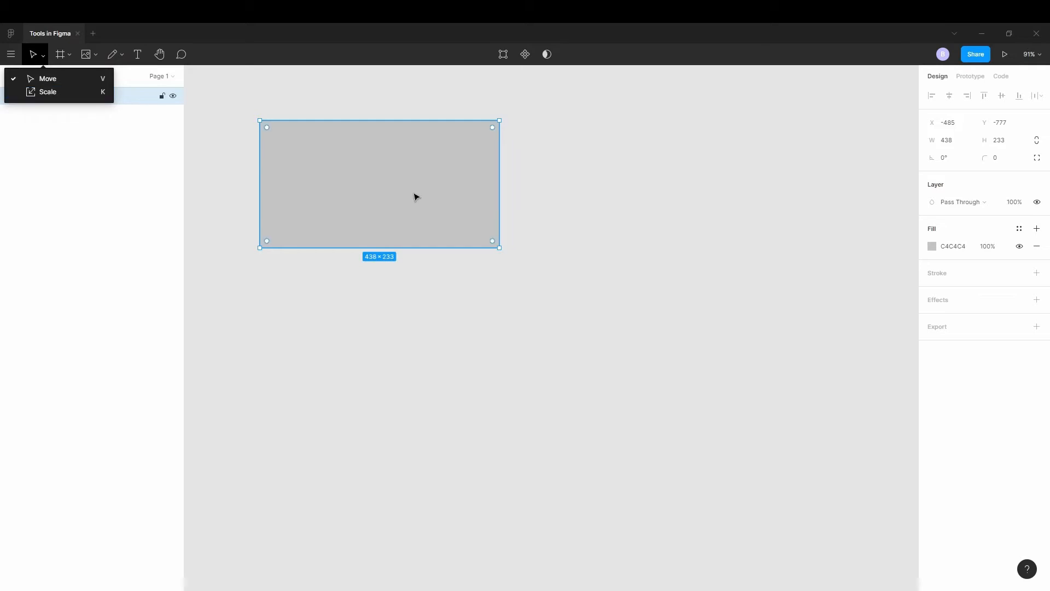
{"action": "left_click", "coordinate": [610, 331]}
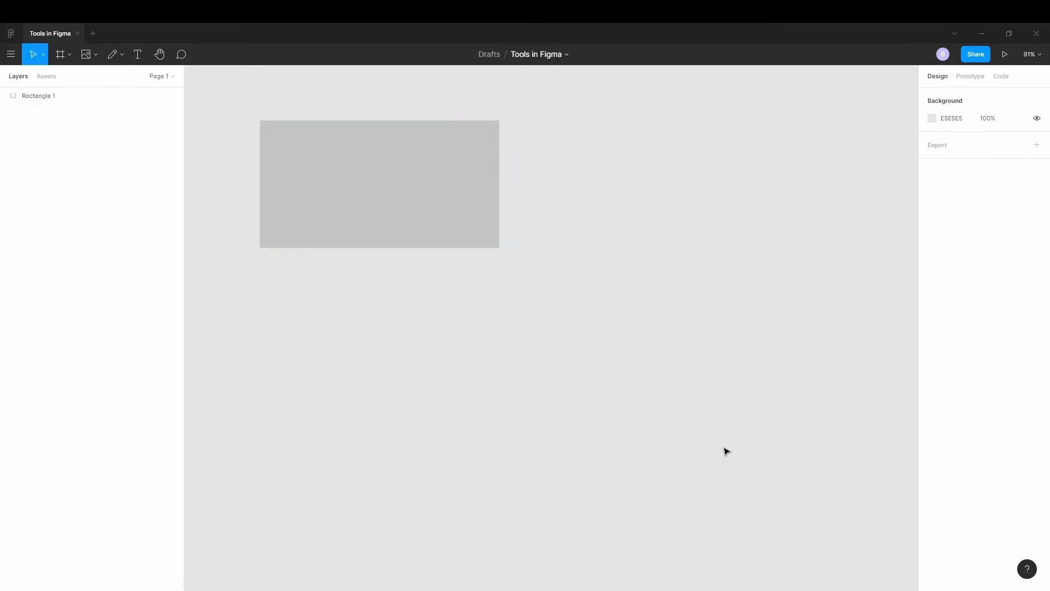
{"action": "left_click", "coordinate": [393, 186]}
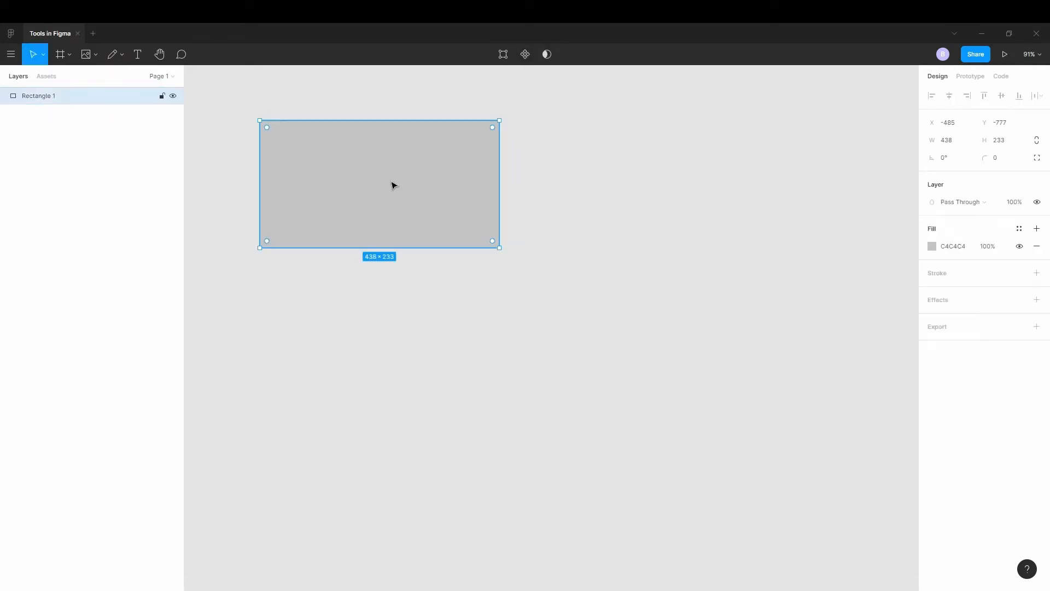
{"action": "left_click_drag", "start_coordinate": [382, 187], "coordinate": [445, 157]}
{"action": "left_click_drag", "start_coordinate": [489, 162], "coordinate": [446, 195]}
Resize the rectangle from its upper-left corner to about 496 × 271, then proportionally to about 518 × 283, and deselect it.
{"action": "left_click", "coordinate": [41, 59]}
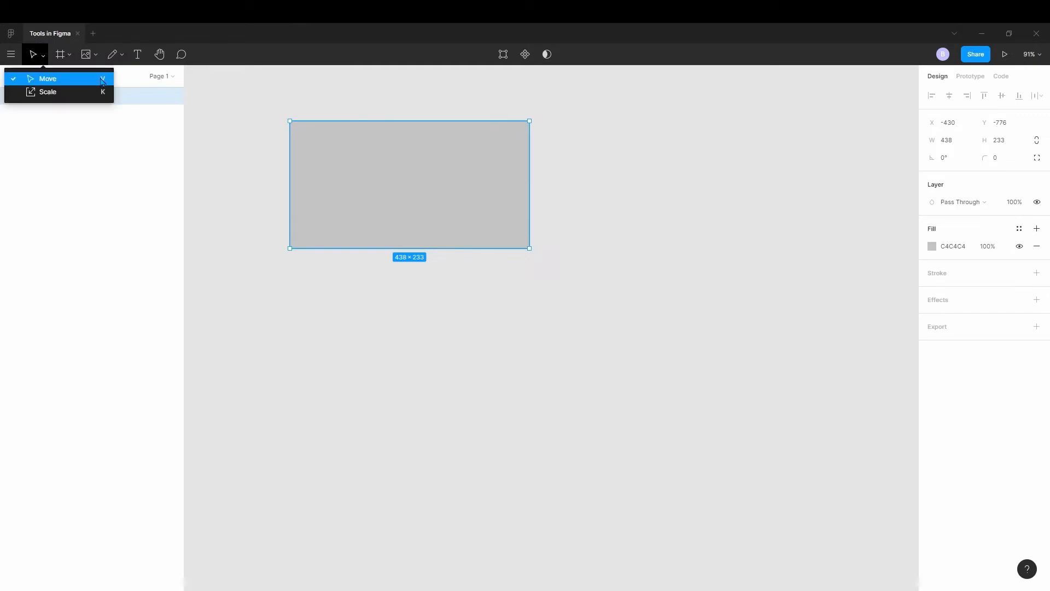
{"action": "left_click", "coordinate": [430, 394]}
{"action": "left_click", "coordinate": [424, 199]}
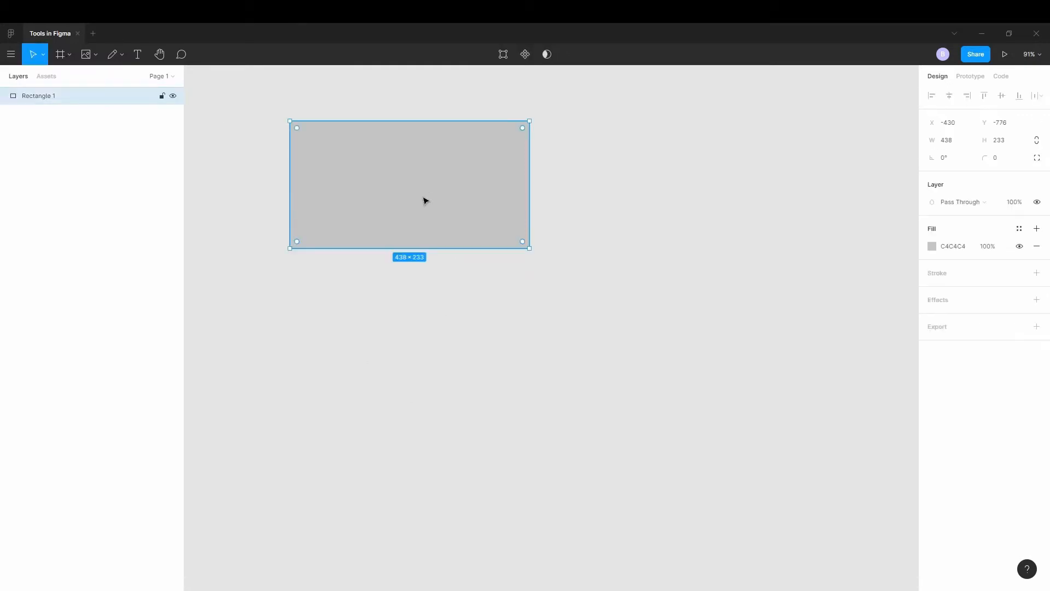
{"action": "left_click_drag", "start_coordinate": [291, 121], "coordinate": [258, 100]}
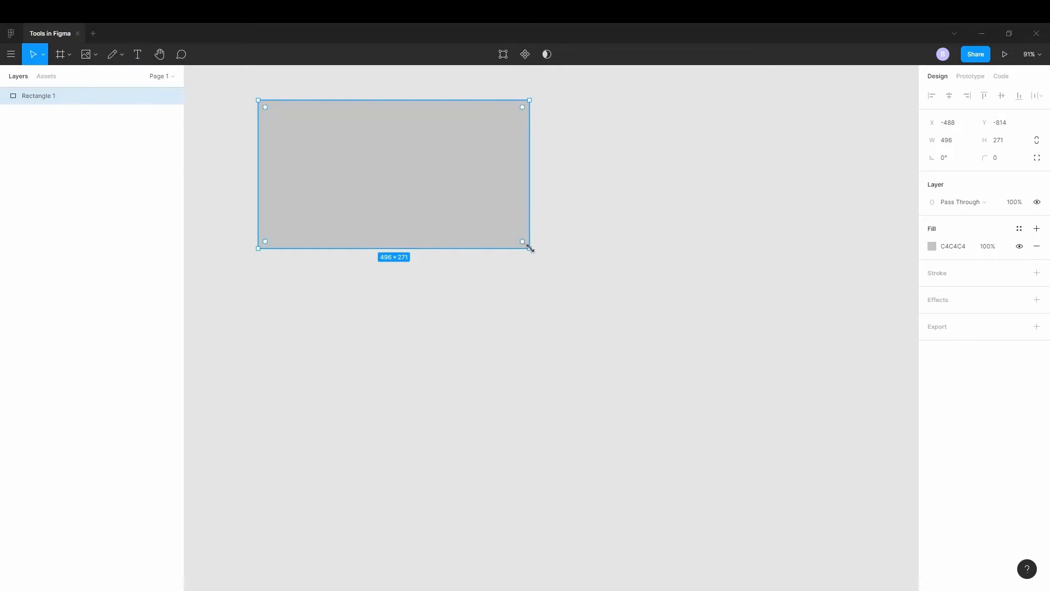
{"action": "left_click_drag", "start_coordinate": [530, 249], "coordinate": [540, 228]}
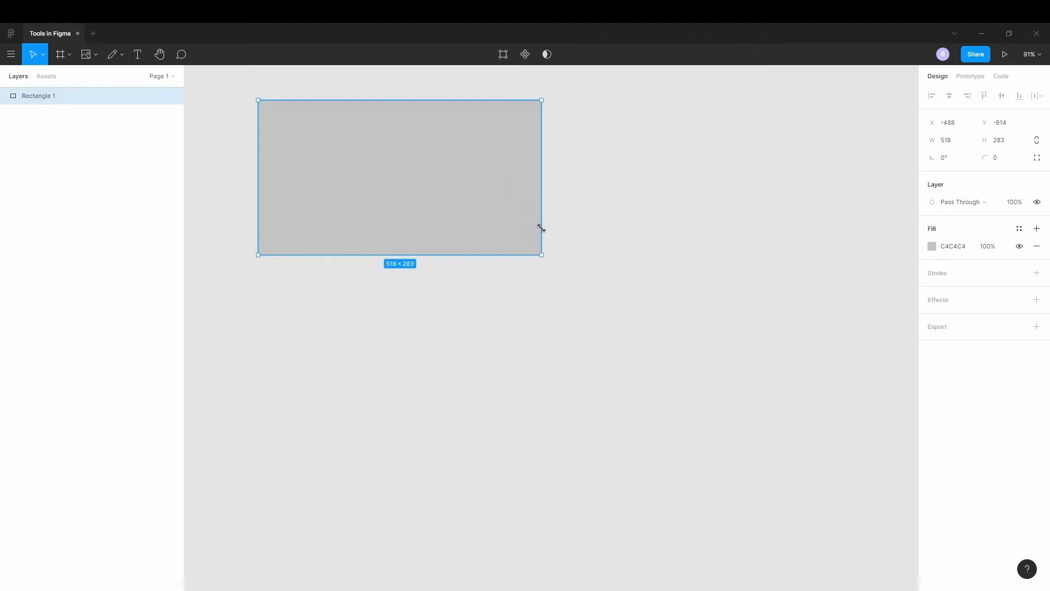
{"action": "left_click", "coordinate": [42, 57]}
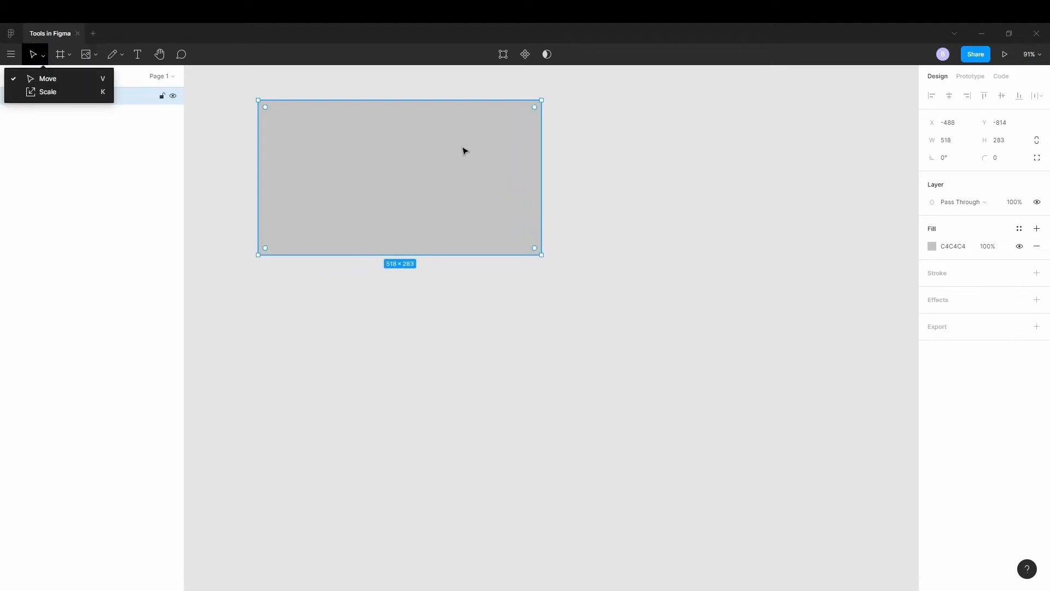
{"action": "left_click", "coordinate": [713, 292]}
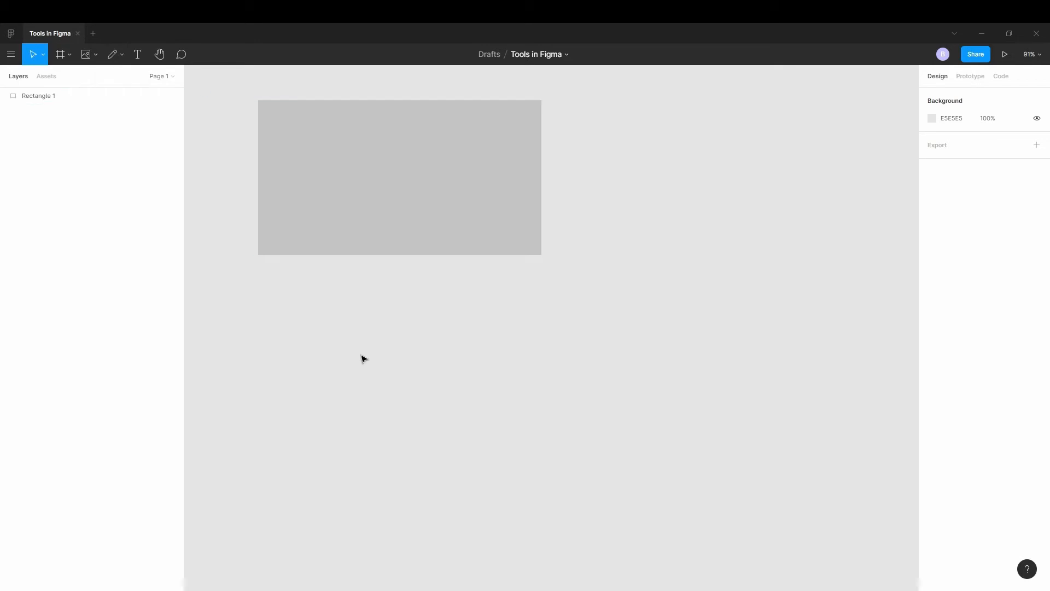
Look through the phone, tablet and desktop frame presets and draw a custom frame about 912 × 462 below the rectangle.
{"action": "key", "text": "f"}
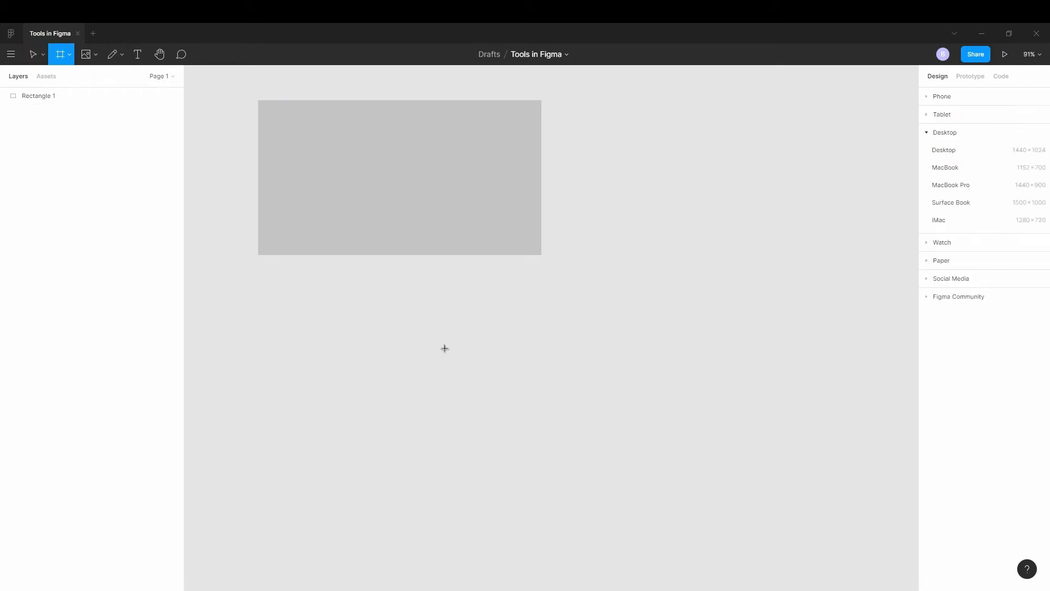
{"action": "left_click", "coordinate": [944, 99]}
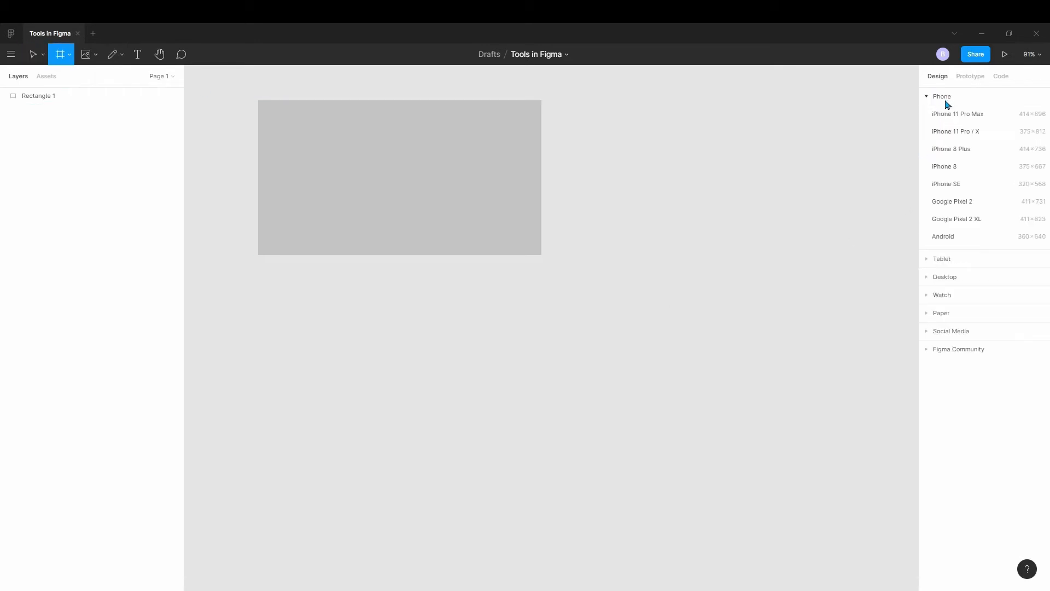
{"action": "left_click", "coordinate": [943, 259]}
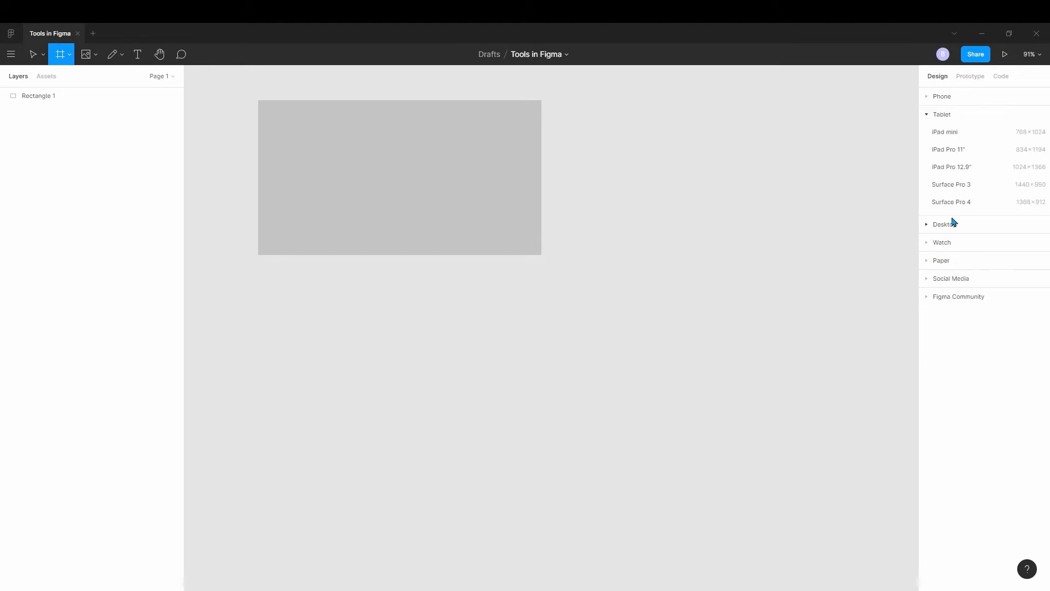
{"action": "left_click", "coordinate": [951, 228]}
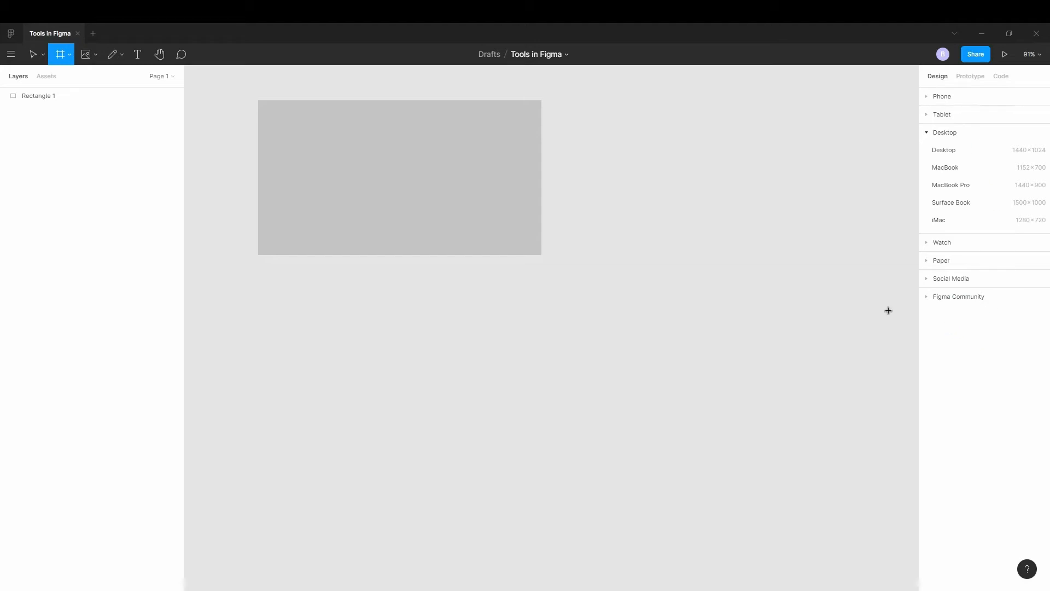
{"action": "mouse_move", "coordinate": [289, 301]}
{"action": "left_mouse_down"}
{"action": "mouse_move", "coordinate": [607, 520]}
{"action": "mouse_move", "coordinate": [778, 529]}
{"action": "mouse_move", "coordinate": [788, 556]}
{"action": "left_mouse_up"}
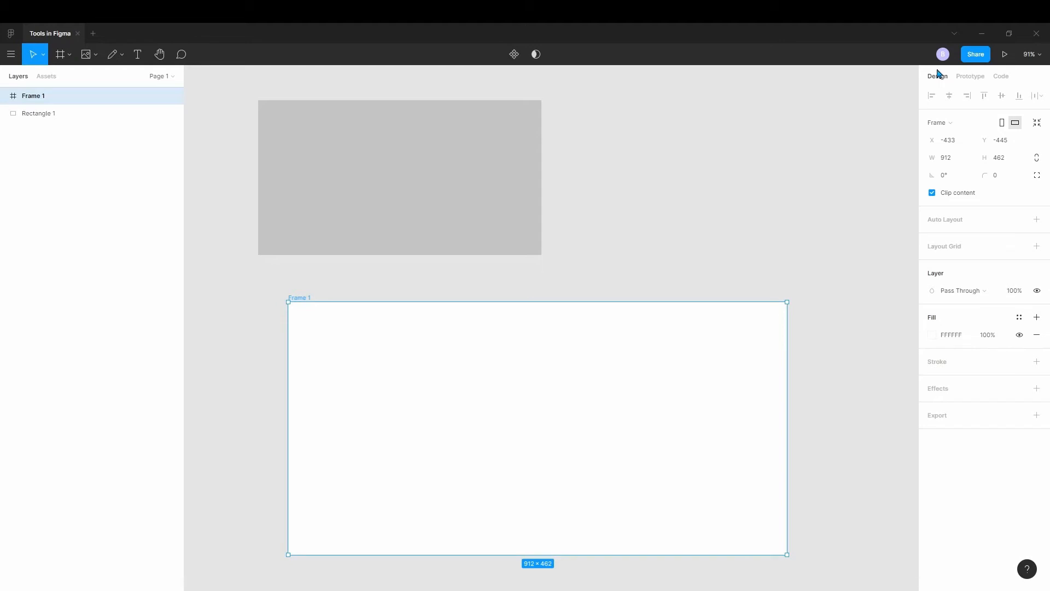
Set the new frame's width to 1920 and its height to 1080.
{"action": "left_click", "coordinate": [951, 160]}
{"action": "key", "text": "Tab"}
{"action": "type", "text": "1"}
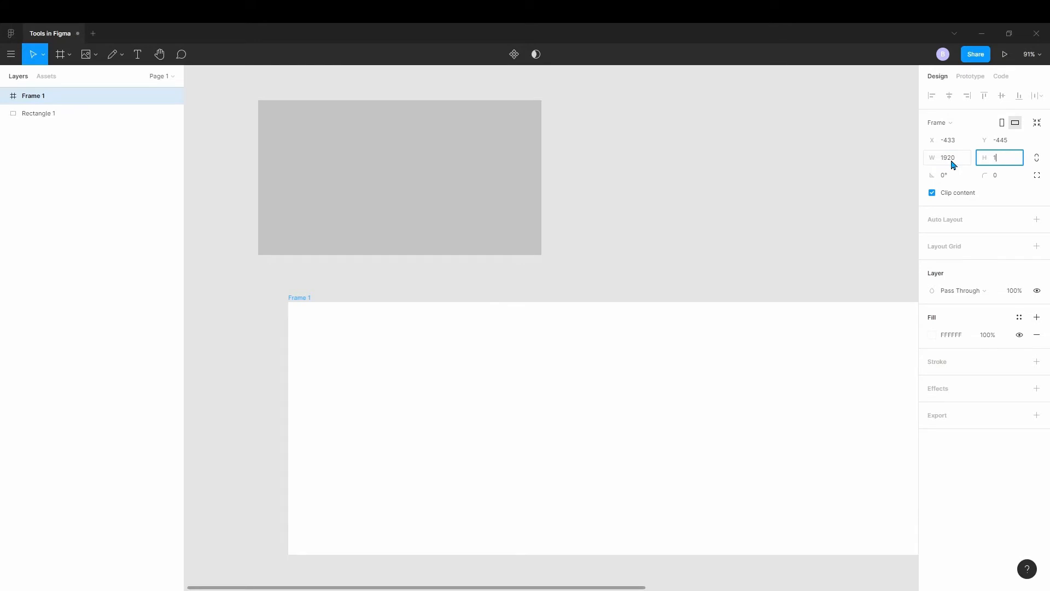
{"action": "type", "text": "080"}
{"action": "key", "text": "Tab"}
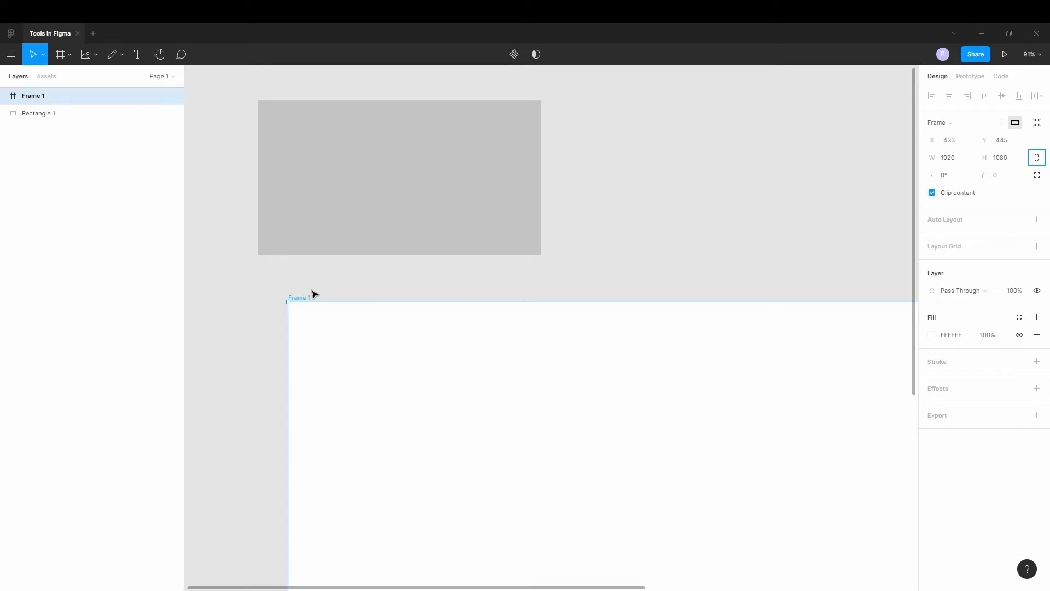
Draw a diagonal line about 266 long on the empty canvas beside the gray rectangle using the Line tool.
{"action": "left_click", "coordinate": [70, 55]}
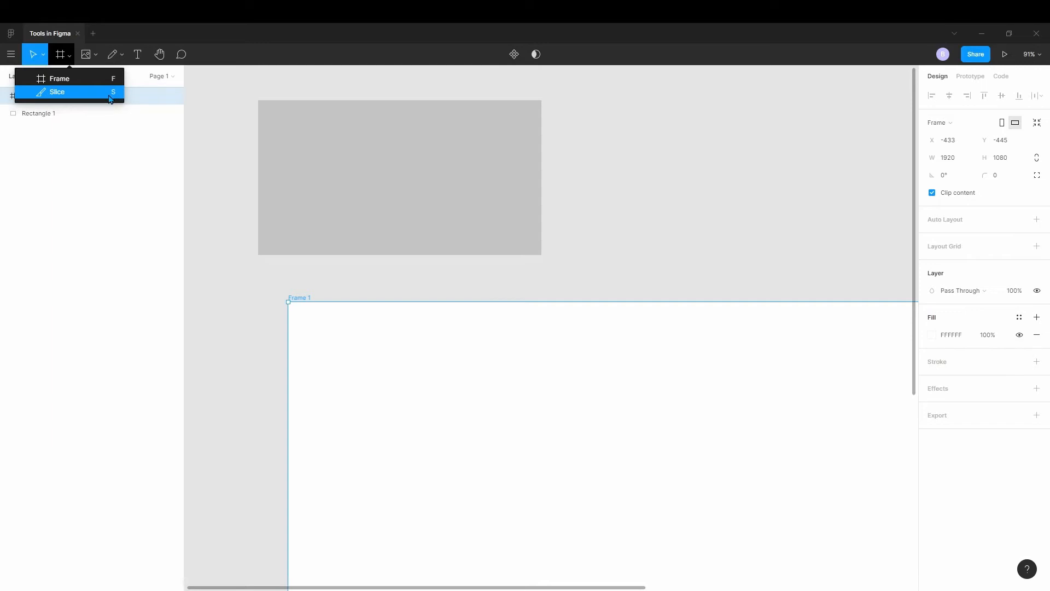
{"action": "left_click", "coordinate": [97, 61]}
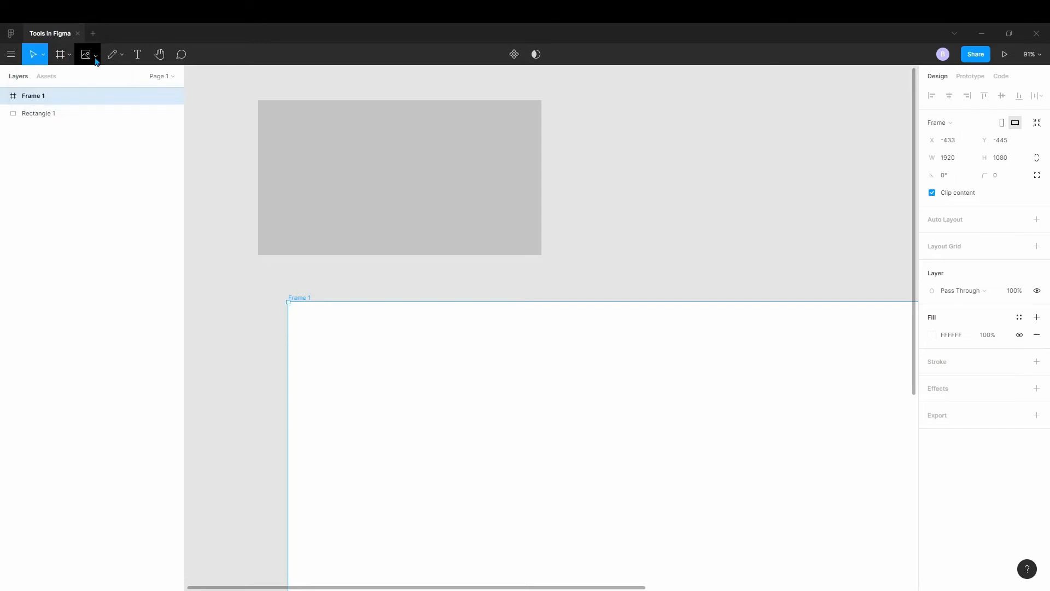
{"action": "left_click", "coordinate": [96, 57]}
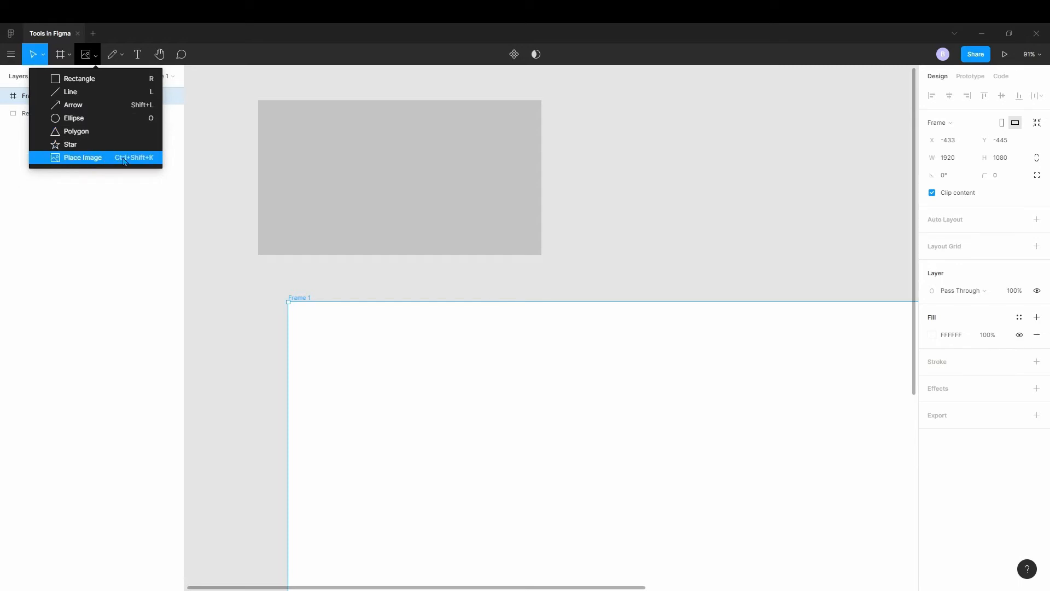
{"action": "left_click", "coordinate": [124, 94]}
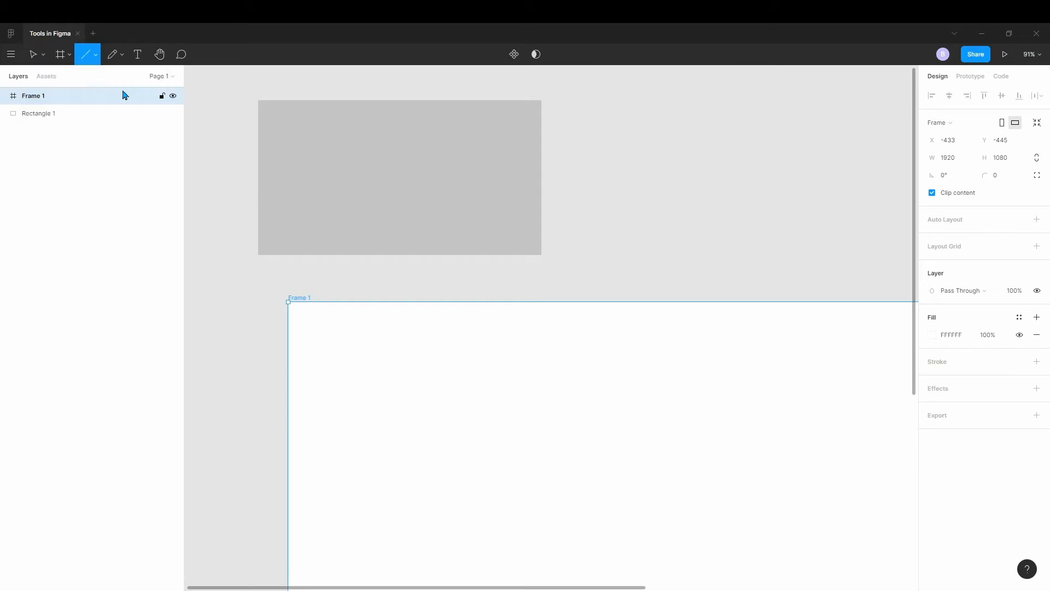
{"action": "left_click_drag", "start_coordinate": [605, 165], "coordinate": [722, 307]}
{"action": "scroll", "coordinate": [711, 137], "scroll_direction": "up", "scroll_amount": 2}
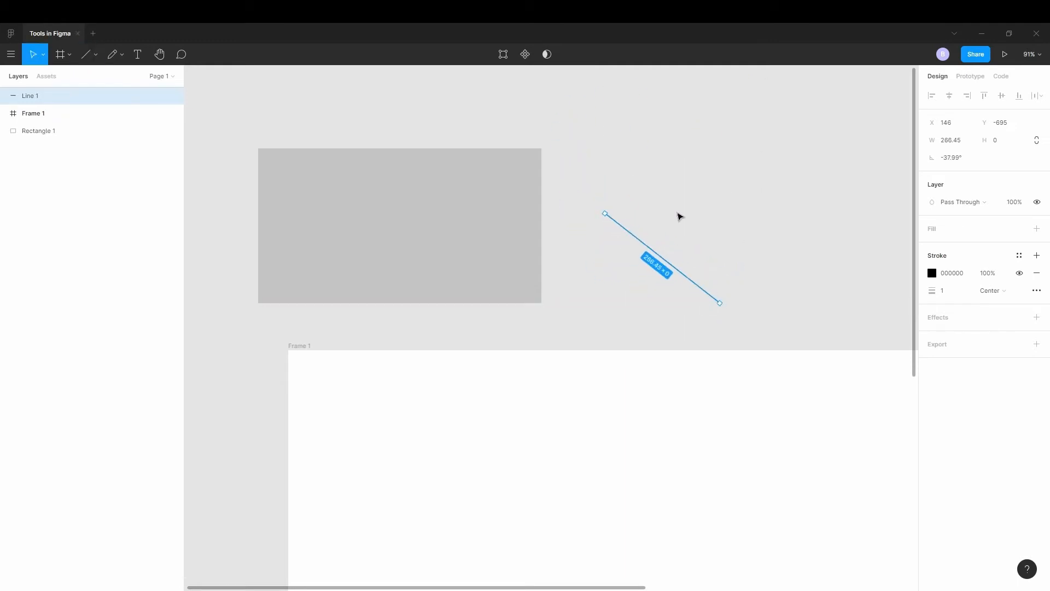
Draw a straight vertical line about 276 long between the gray rectangle and the diagonal line.
{"action": "left_click", "coordinate": [604, 165]}
{"action": "key", "text": "l"}
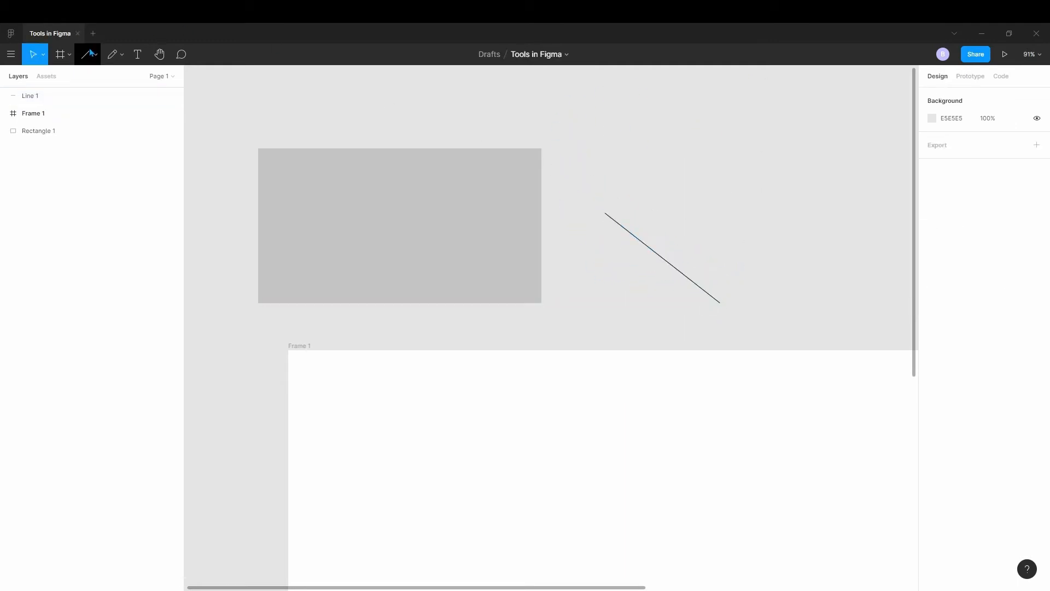
{"action": "left_click_drag", "start_coordinate": [592, 176], "coordinate": [609, 332]}
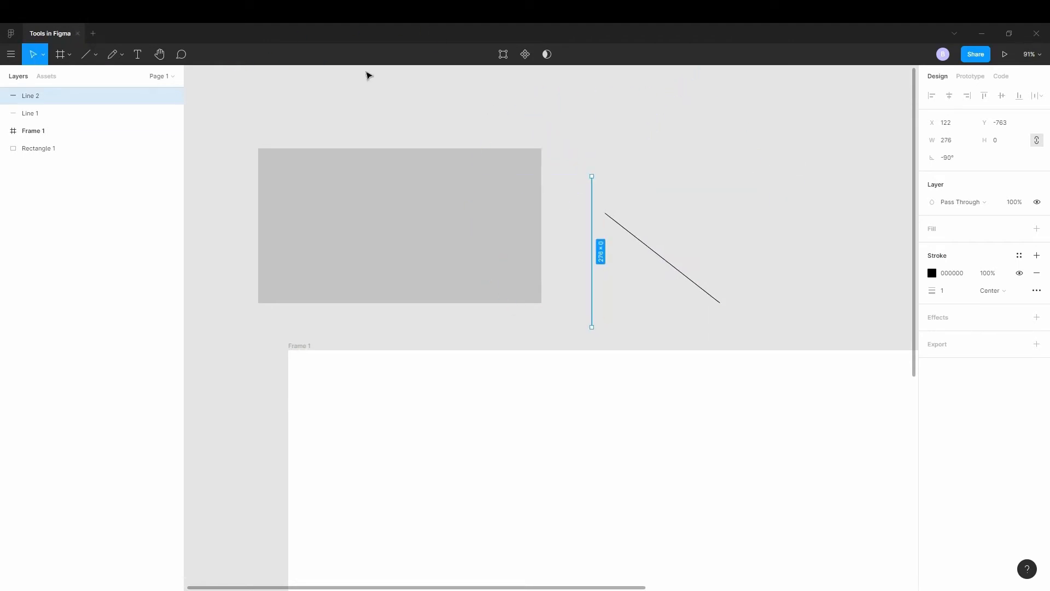
Draw an arrow about 386 long sloping down to the right above the diagonal line, then deselect it.
{"action": "left_click", "coordinate": [95, 57]}
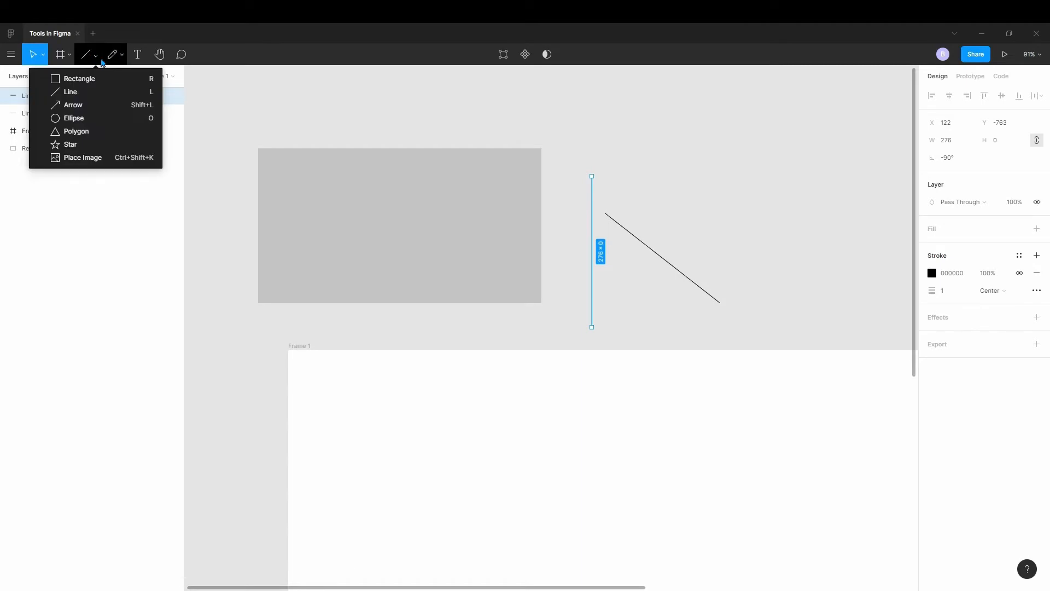
{"action": "left_click", "coordinate": [653, 156]}
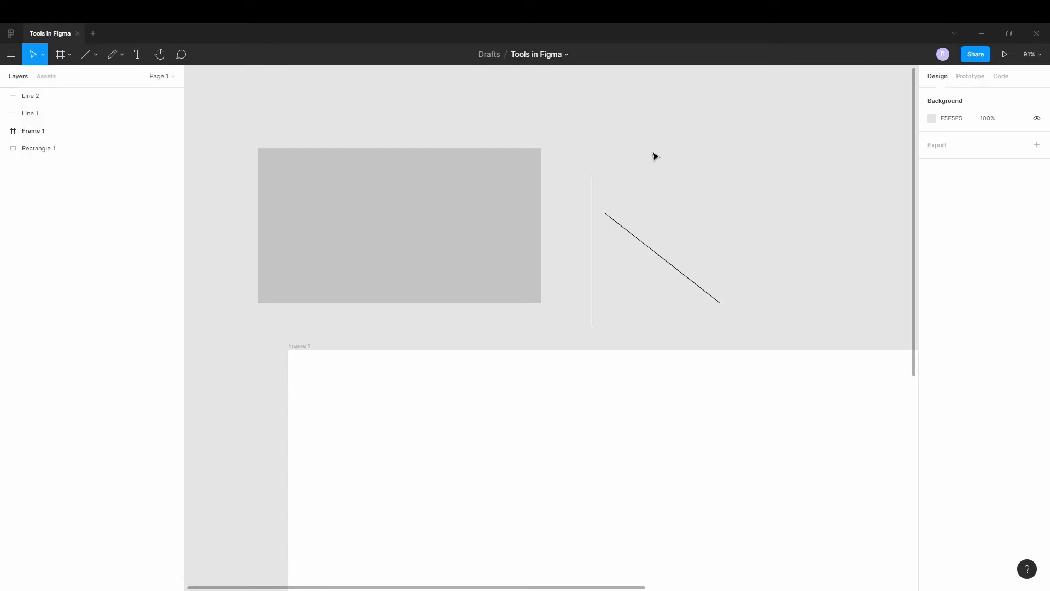
{"action": "key", "text": "shift+l"}
{"action": "mouse_move", "coordinate": [646, 149]}
{"action": "left_mouse_down"}
{"action": "mouse_move", "coordinate": [785, 222]}
{"action": "mouse_move", "coordinate": [826, 258]}
{"action": "left_mouse_up"}
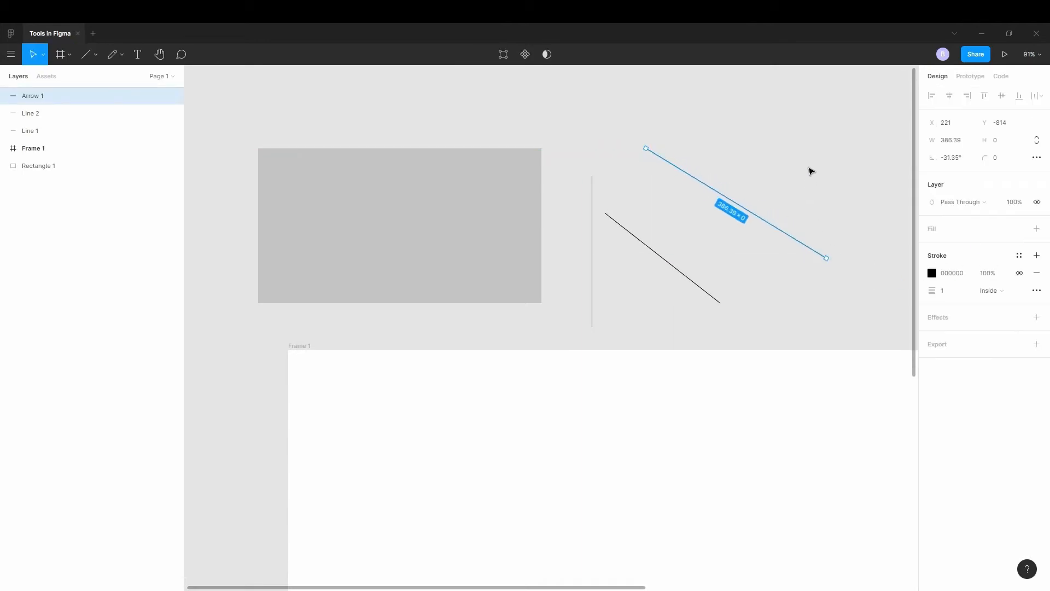
{"action": "left_click", "coordinate": [809, 169]}
{"action": "left_click", "coordinate": [829, 258]}
Set the stroke cap of the shorter diagonal line to Line Arrow and deselect the line.
{"action": "left_click", "coordinate": [702, 290]}
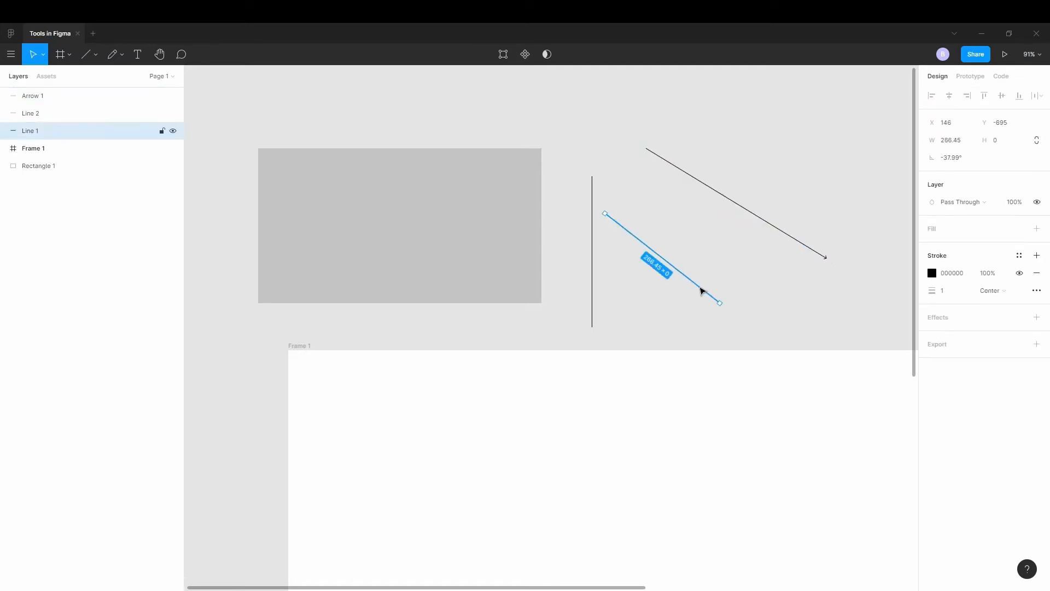
{"action": "left_click", "coordinate": [1036, 293]}
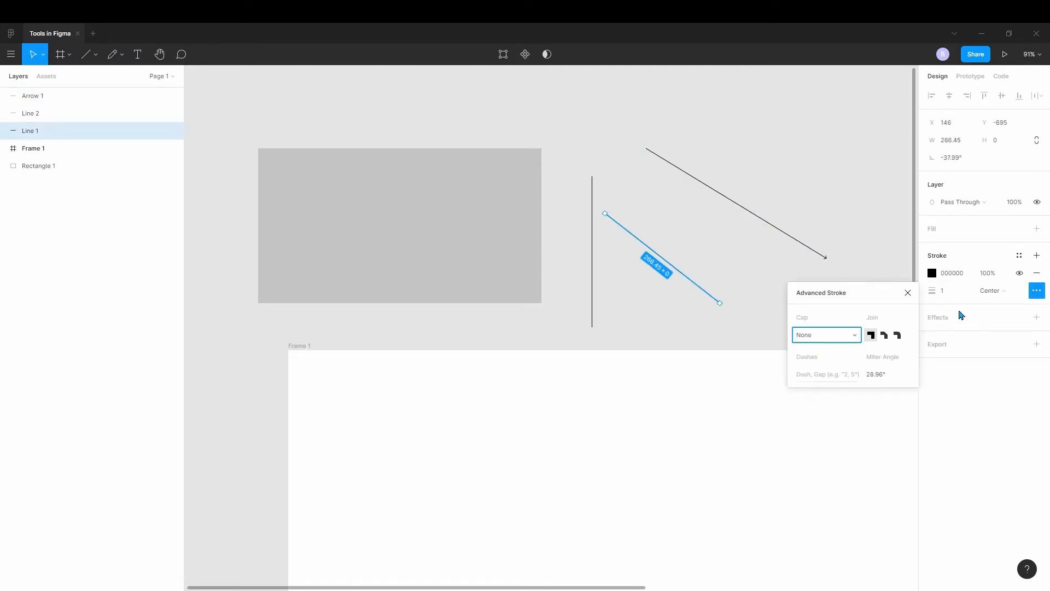
{"action": "left_click", "coordinate": [845, 336]}
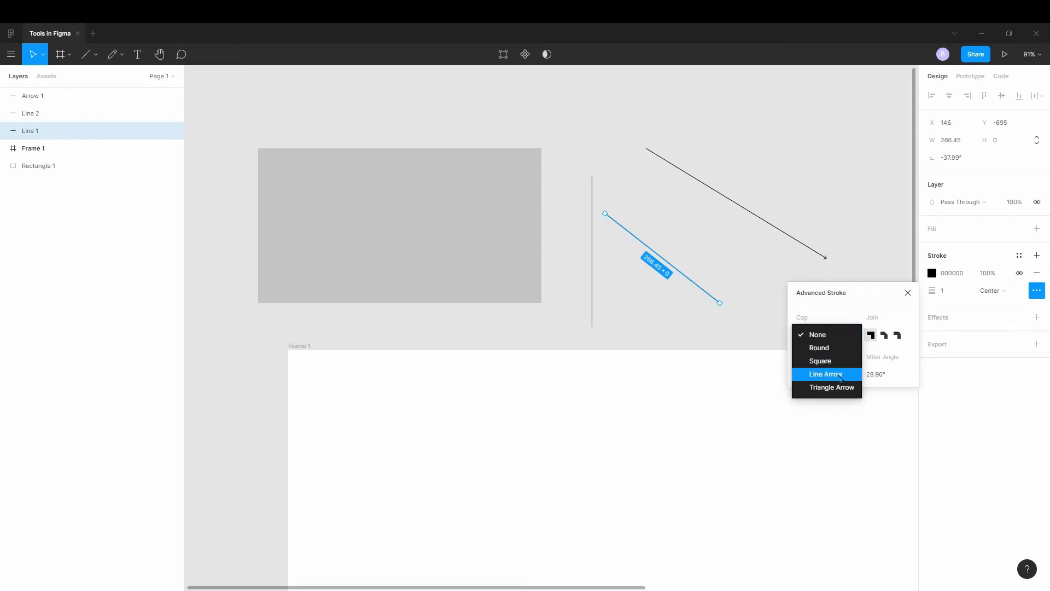
{"action": "left_click", "coordinate": [825, 373]}
{"action": "left_click", "coordinate": [710, 258]}
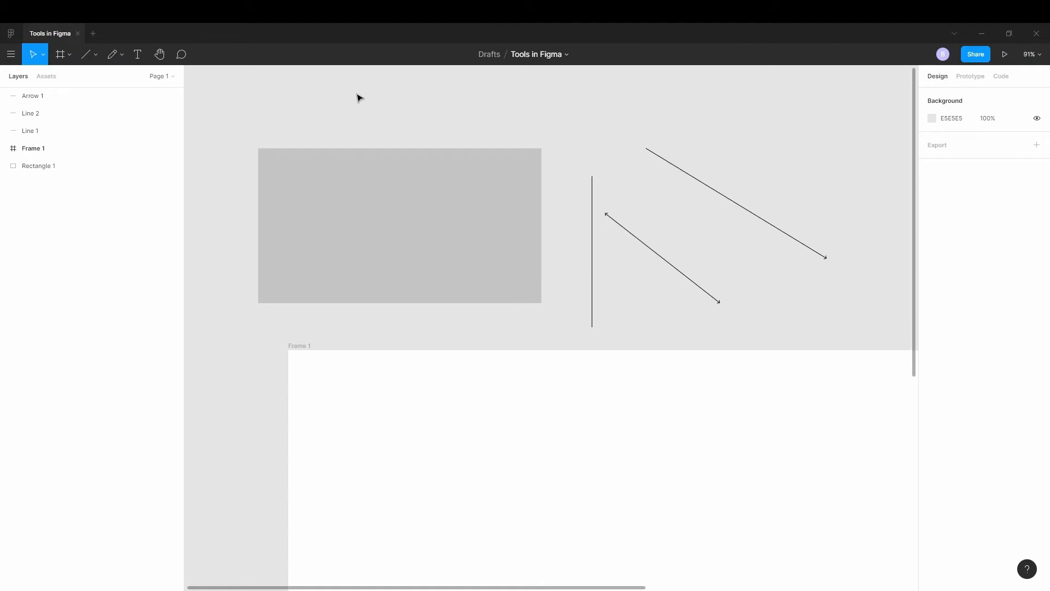
Draw a perfect circle about 781 × 781 over the rectangle, lines and frame using the Ellipse tool.
{"action": "key", "text": "o"}
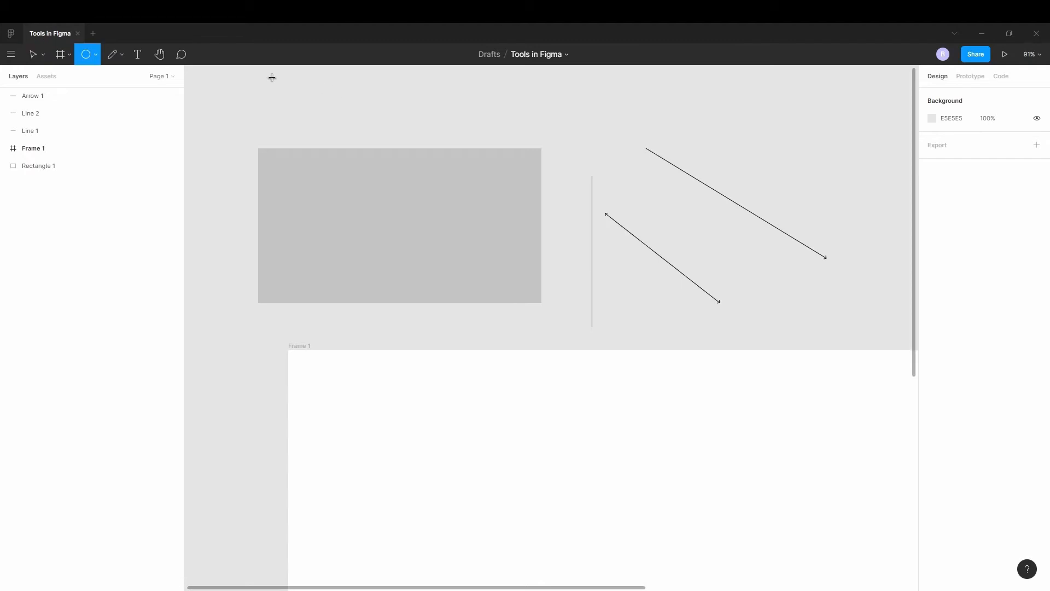
{"action": "left_click_drag", "start_coordinate": [271, 76], "coordinate": [700, 234]}
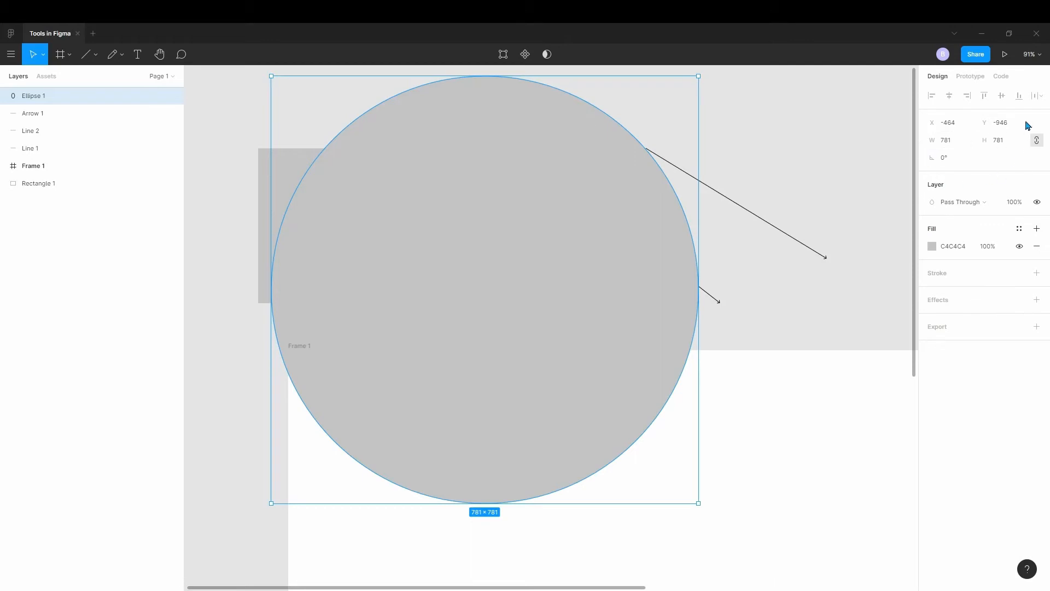
Shift the rectangle left to about X -560 and bring it above the ellipse in the layer order.
{"action": "left_click", "coordinate": [262, 173]}
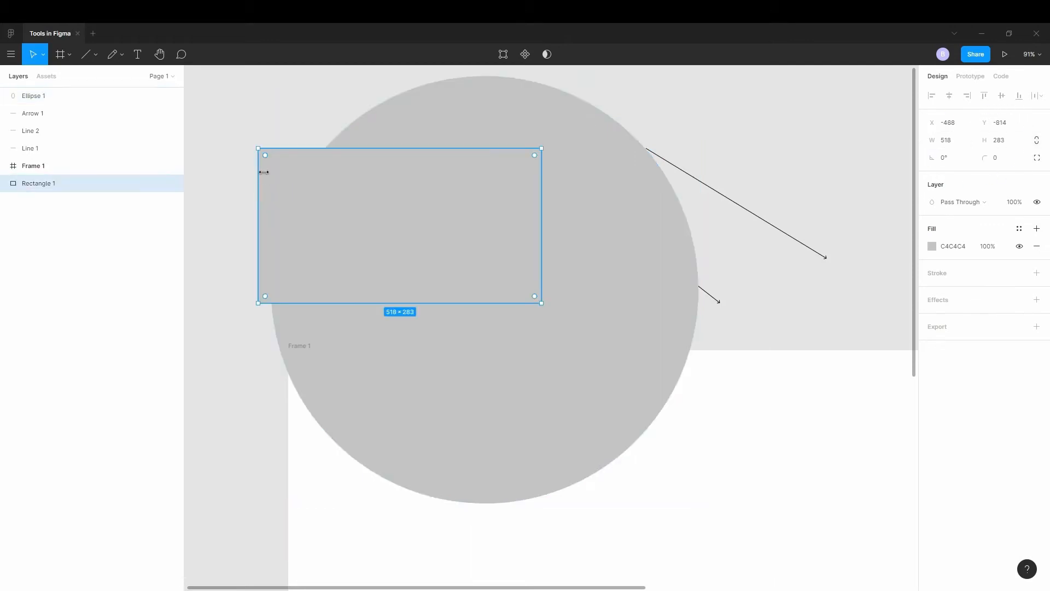
{"action": "left_click_drag", "start_coordinate": [279, 206], "coordinate": [239, 207]}
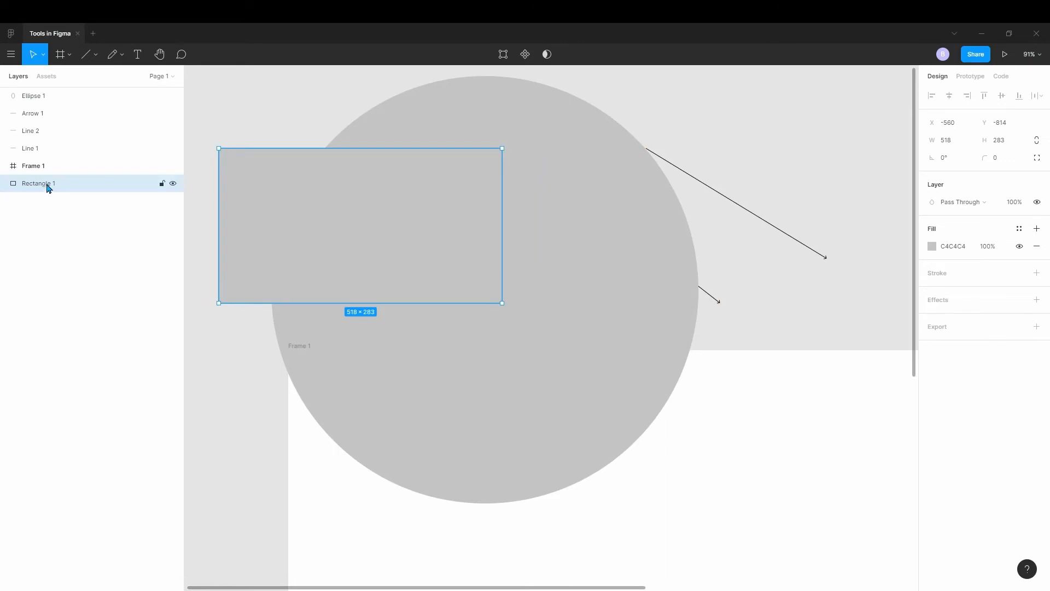
{"action": "left_click_drag", "start_coordinate": [48, 188], "coordinate": [44, 97]}
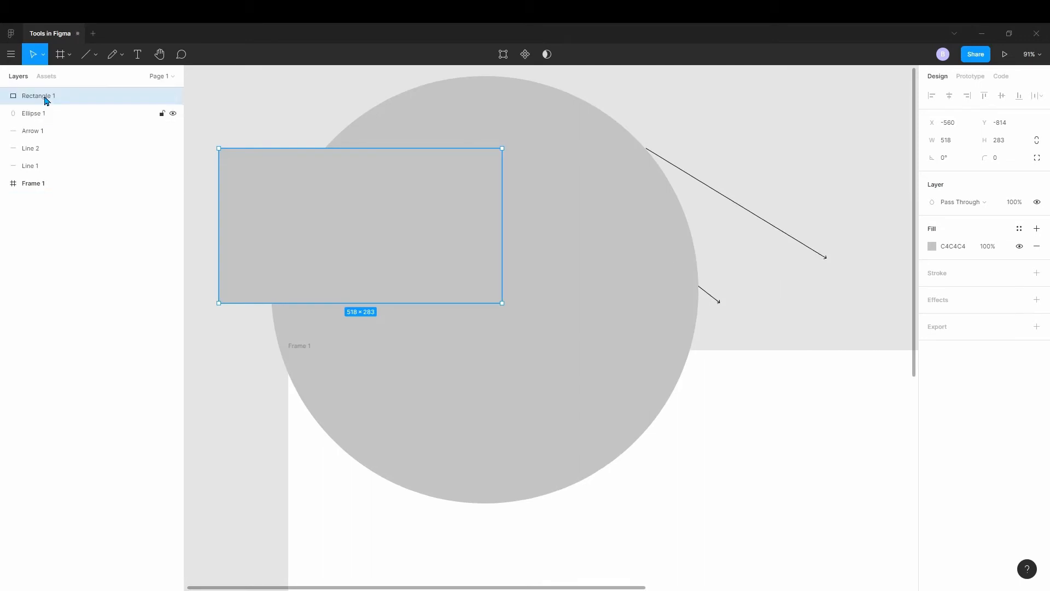
Fill the rectangle with black (000000) and set its corner radius to 5.
{"action": "left_click", "coordinate": [931, 246]}
{"action": "left_click_drag", "start_coordinate": [870, 277], "coordinate": [722, 435]}
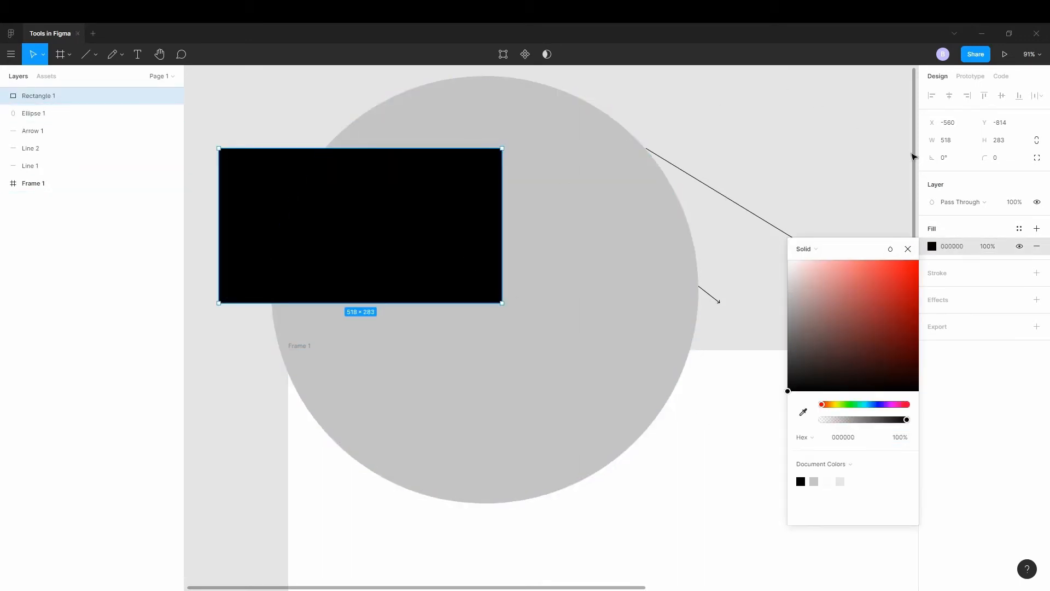
{"action": "left_click", "coordinate": [1004, 160]}
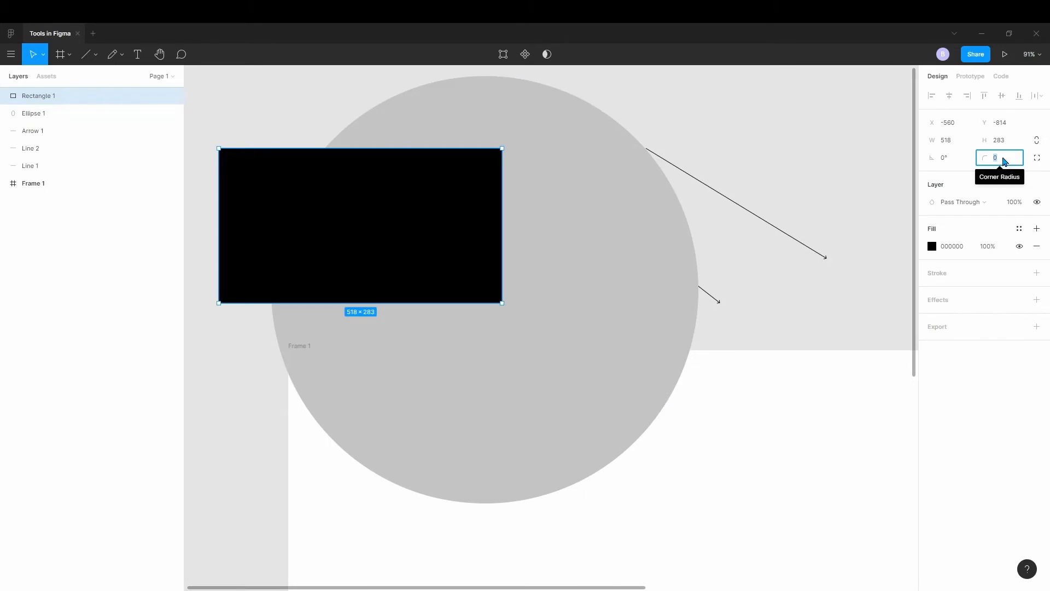
{"action": "type", "text": "5"}
{"action": "key", "text": "Tab"}
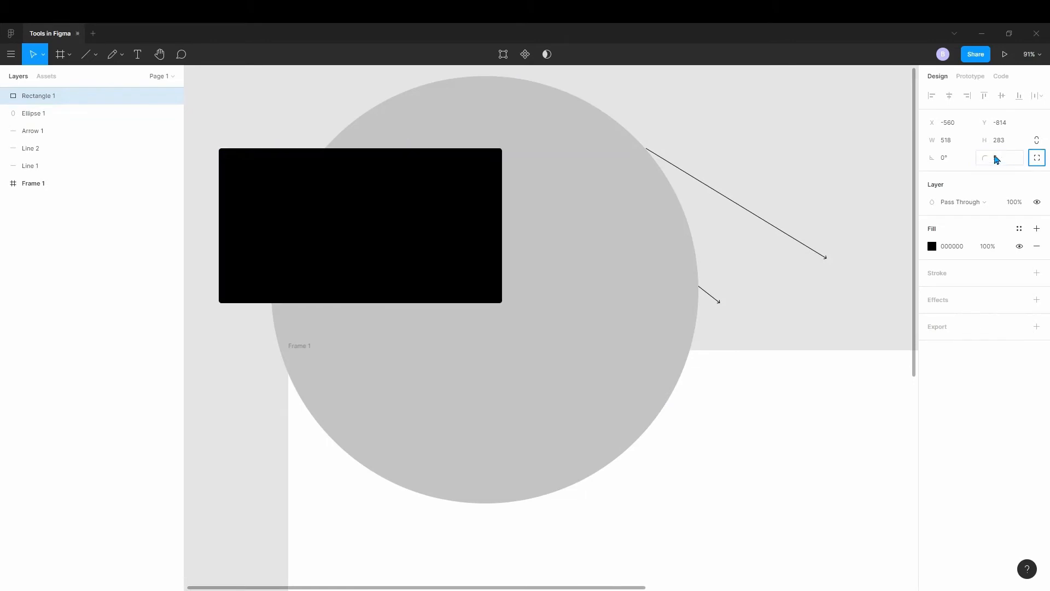
{"action": "left_click", "coordinate": [218, 382]}
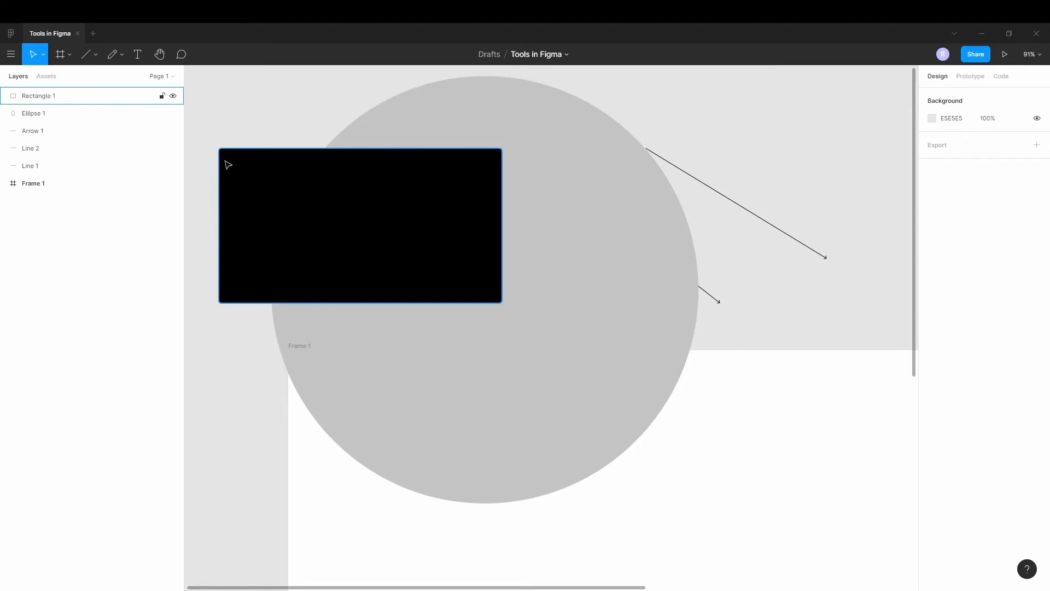
Set the black rectangle's corner radius to 25 and deselect it.
{"action": "left_click", "coordinate": [431, 184]}
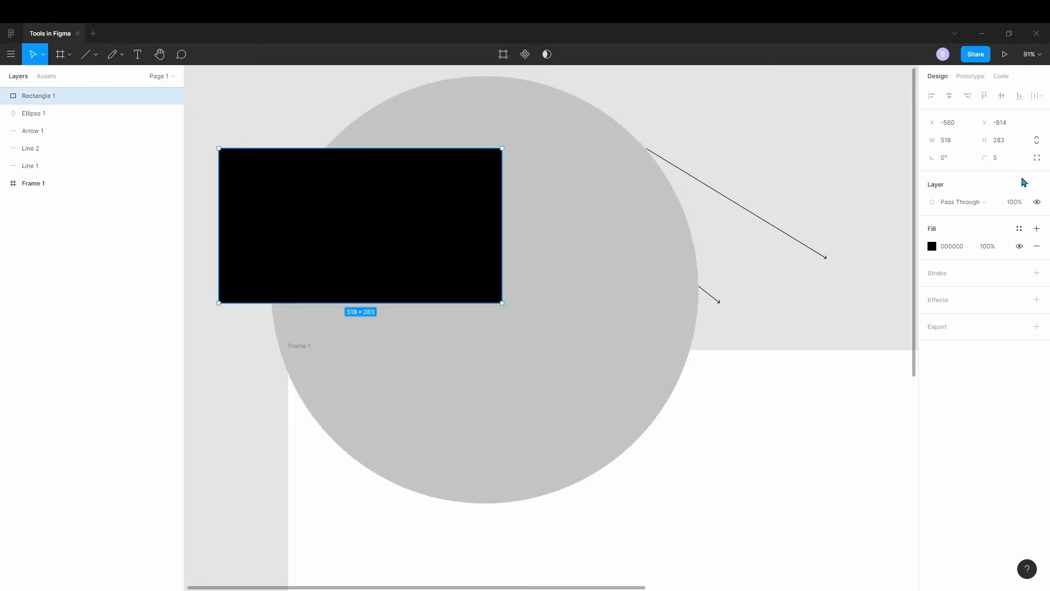
{"action": "left_click", "coordinate": [1003, 159]}
{"action": "type", "text": "25"}
{"action": "key", "text": "Tab"}
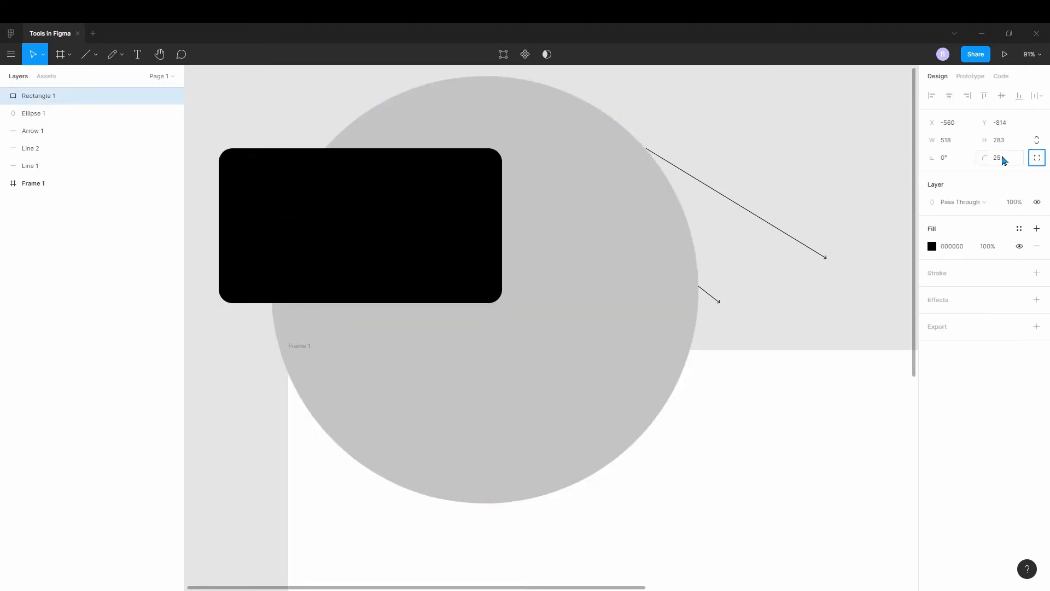
{"action": "left_click", "coordinate": [289, 94]}
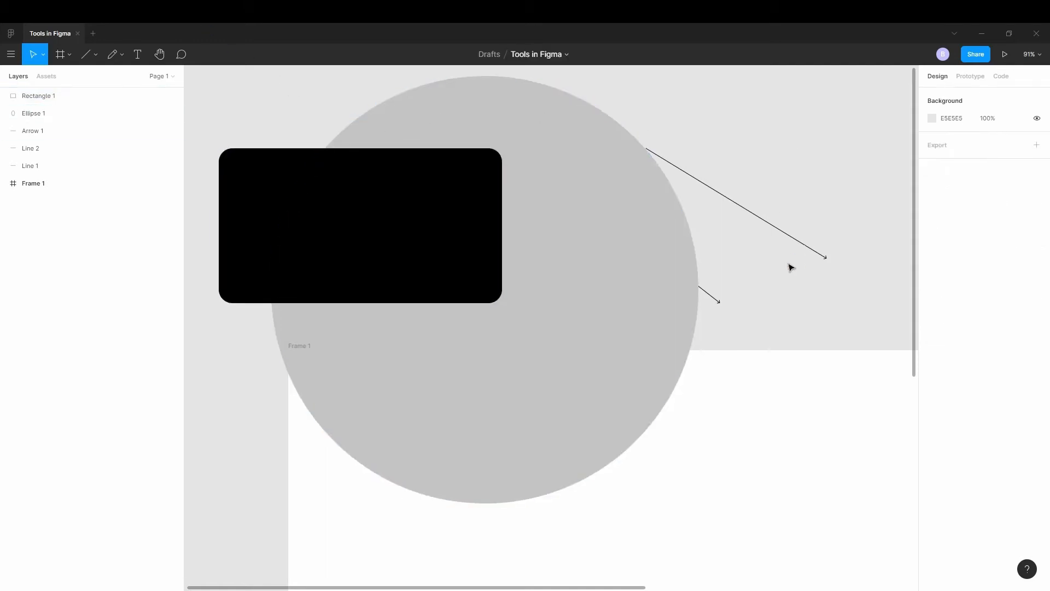
Move the black rectangle off the circle to about X -1294, Y -1328 and set its rotation to 90°.
{"action": "scroll", "coordinate": [770, 274], "scroll_direction": "down", "scroll_amount": 5}
{"action": "scroll", "coordinate": [716, 230], "scroll_direction": "up", "scroll_amount": 3}
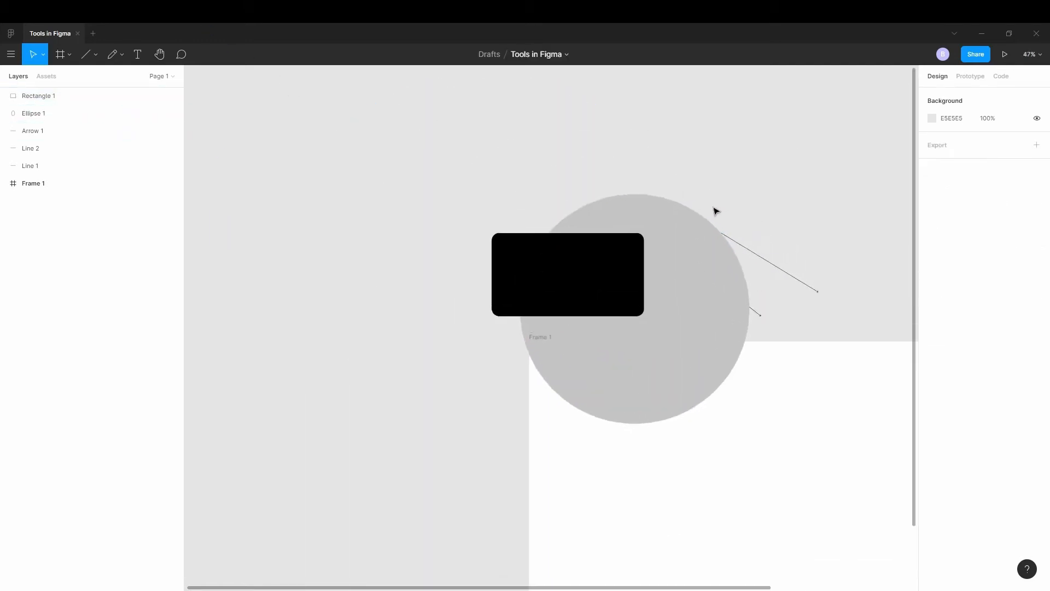
{"action": "scroll", "coordinate": [888, 221], "scroll_direction": "up", "scroll_amount": 2}
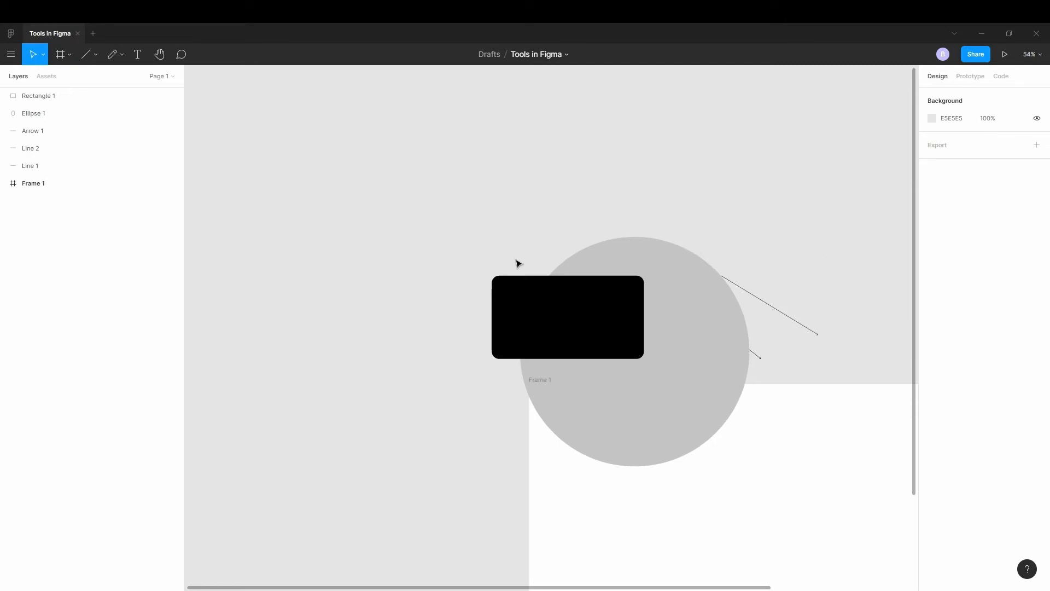
{"action": "left_click_drag", "start_coordinate": [560, 310], "coordinate": [346, 160]}
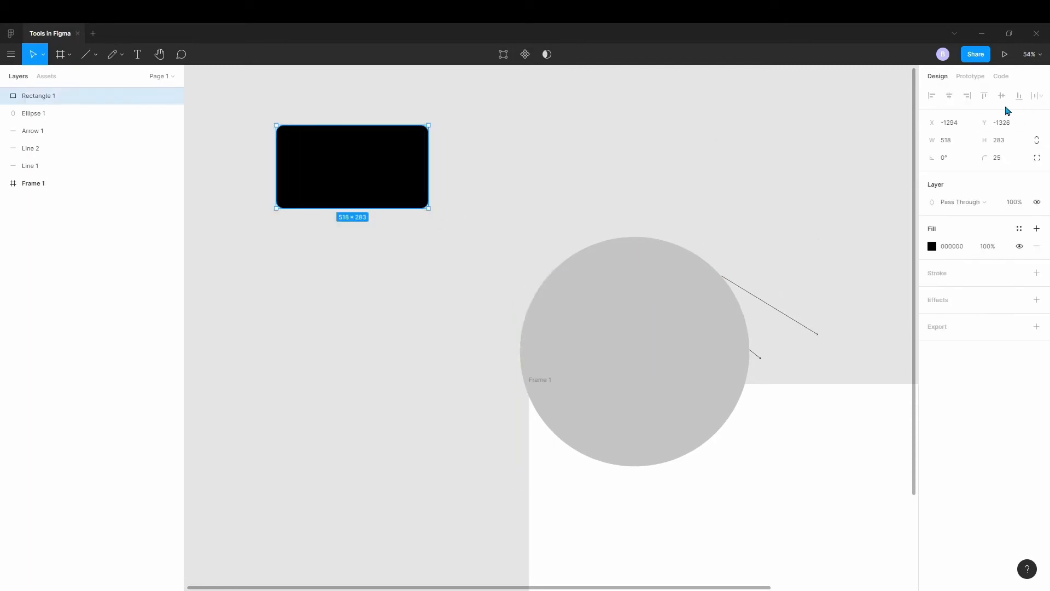
{"action": "left_click", "coordinate": [949, 158]}
{"action": "type", "text": "90"}
{"action": "key", "text": "Return"}
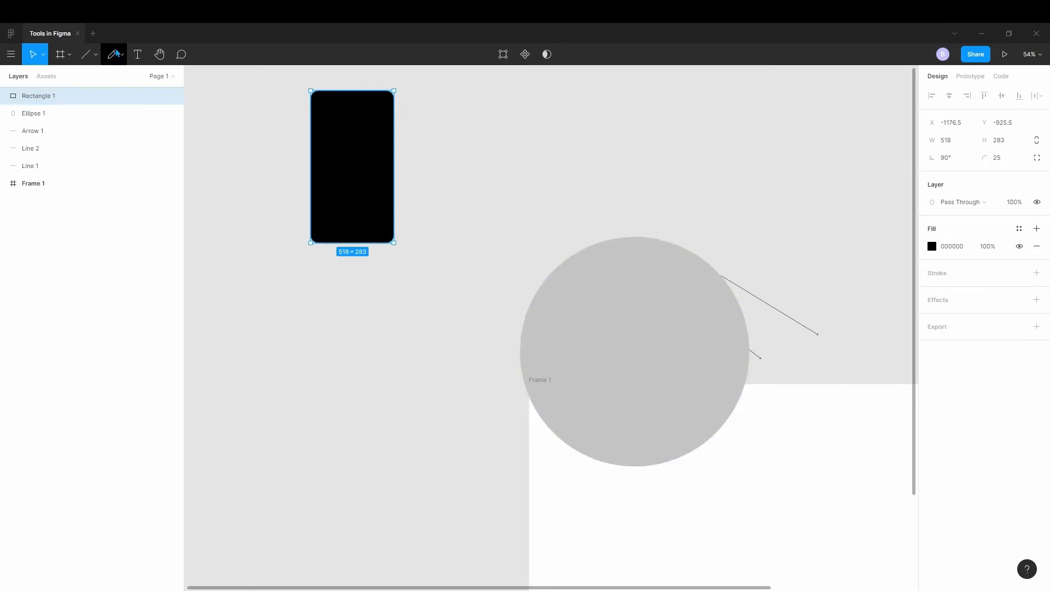
Draw a polygon about 366 × 329 on the empty canvas above the circle.
{"action": "left_click", "coordinate": [94, 57]}
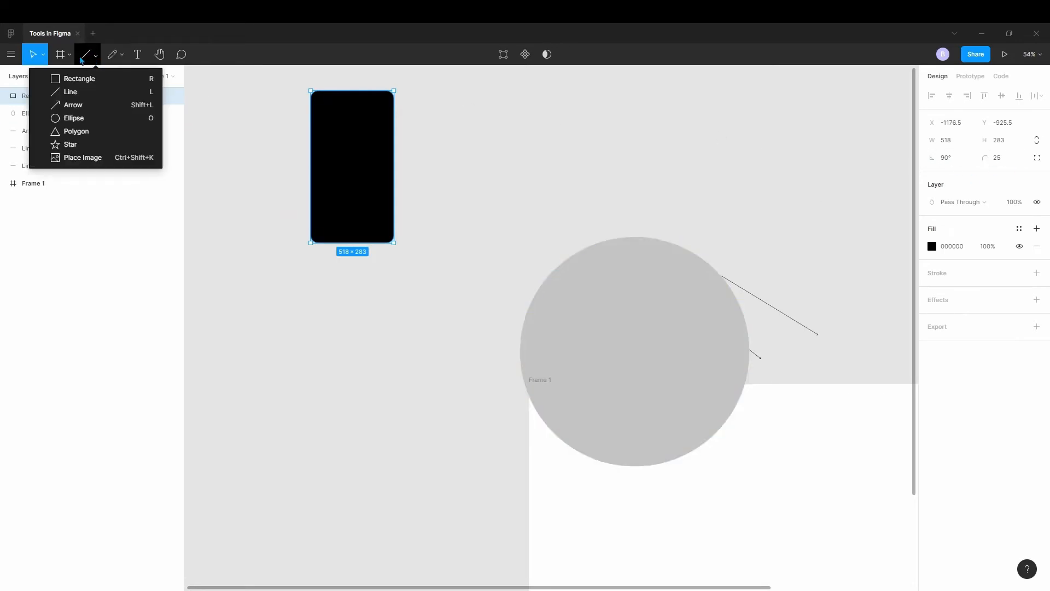
{"action": "left_click", "coordinate": [102, 131]}
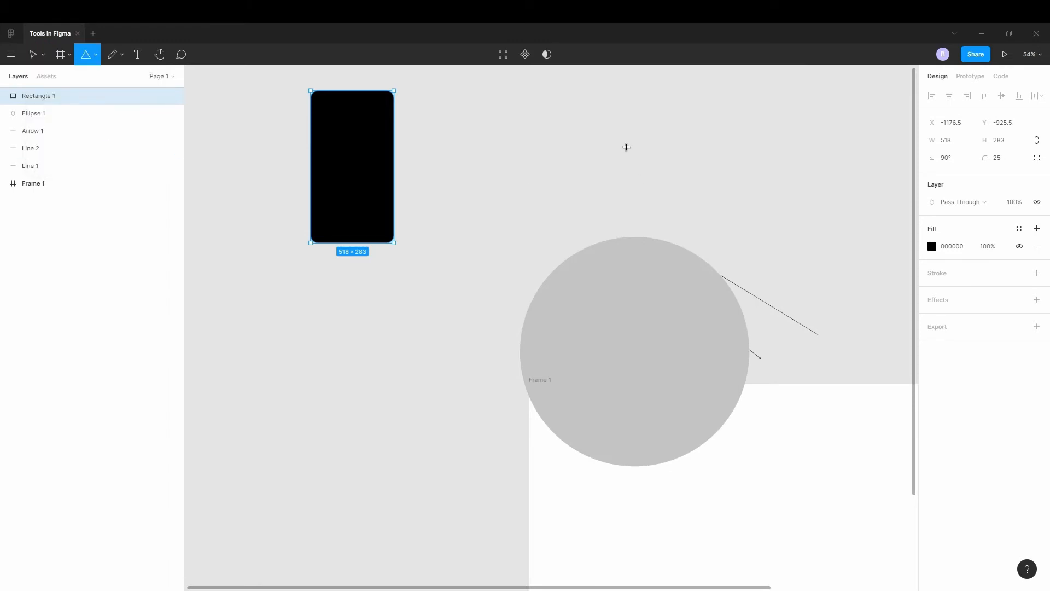
{"action": "left_click_drag", "start_coordinate": [585, 109], "coordinate": [692, 205]}
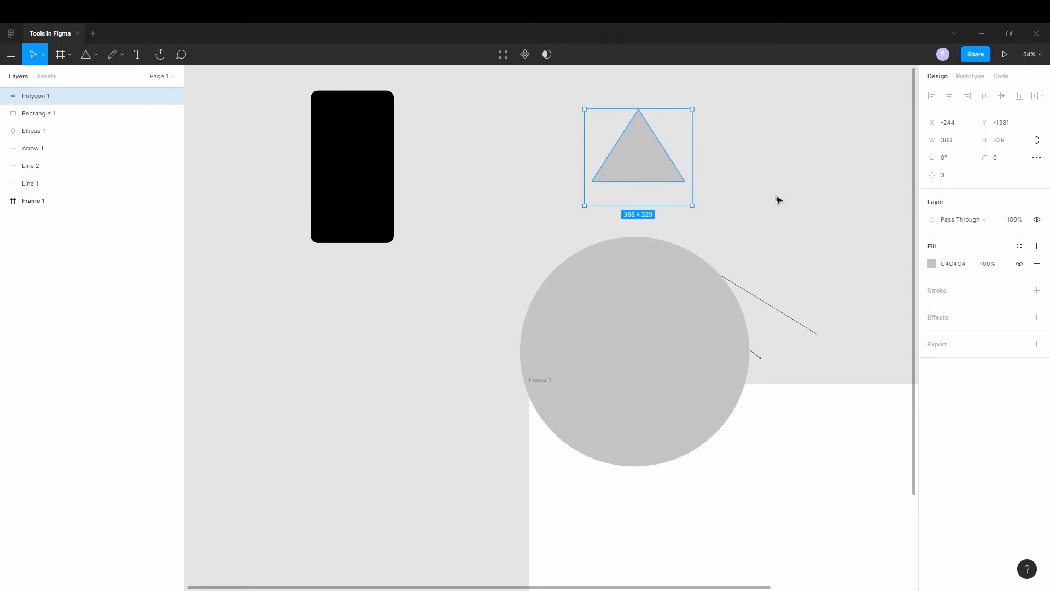
Set the polygon's number of sides to 4, then increase it until the shape has 11 sides.
{"action": "left_click", "coordinate": [949, 177]}
{"action": "type", "text": "4"}
{"action": "key", "text": "Tab"}
{"action": "left_click", "coordinate": [948, 177]}
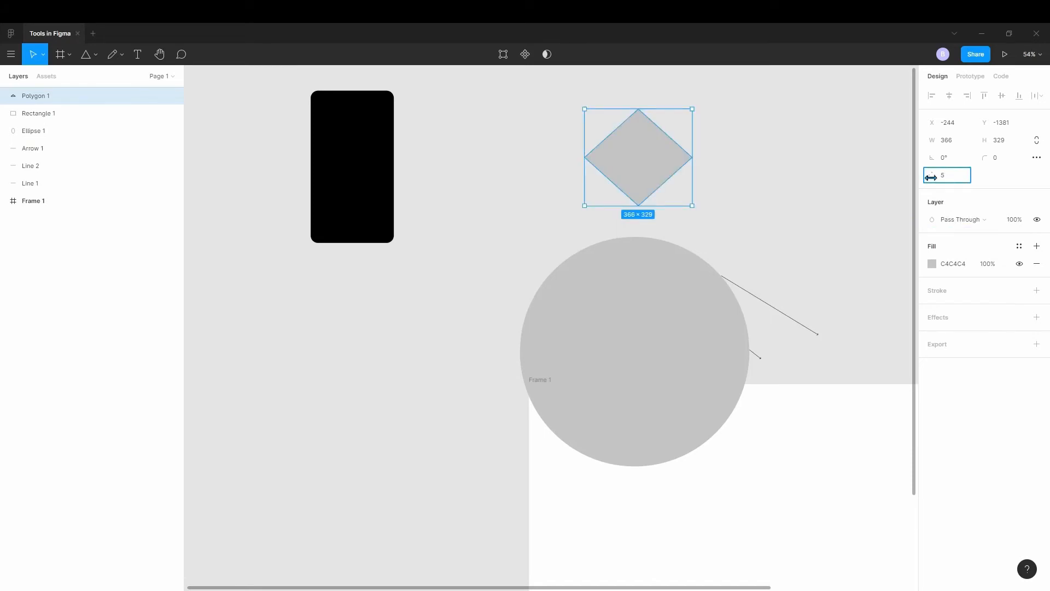
{"action": "left_click_drag", "start_coordinate": [936, 177], "coordinate": [1016, 178]}
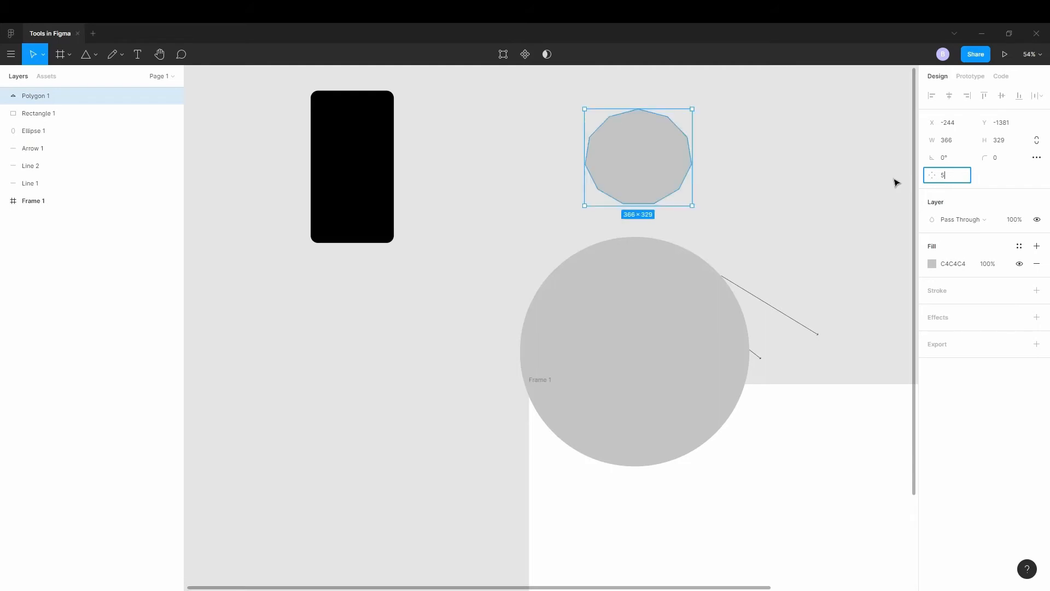
Set the polygon's number of sides to 10.
{"action": "left_click", "coordinate": [945, 179]}
{"action": "type", "text": "5"}
{"action": "key", "text": "BackSpace"}
{"action": "type", "text": "10"}
{"action": "key", "text": "Return"}
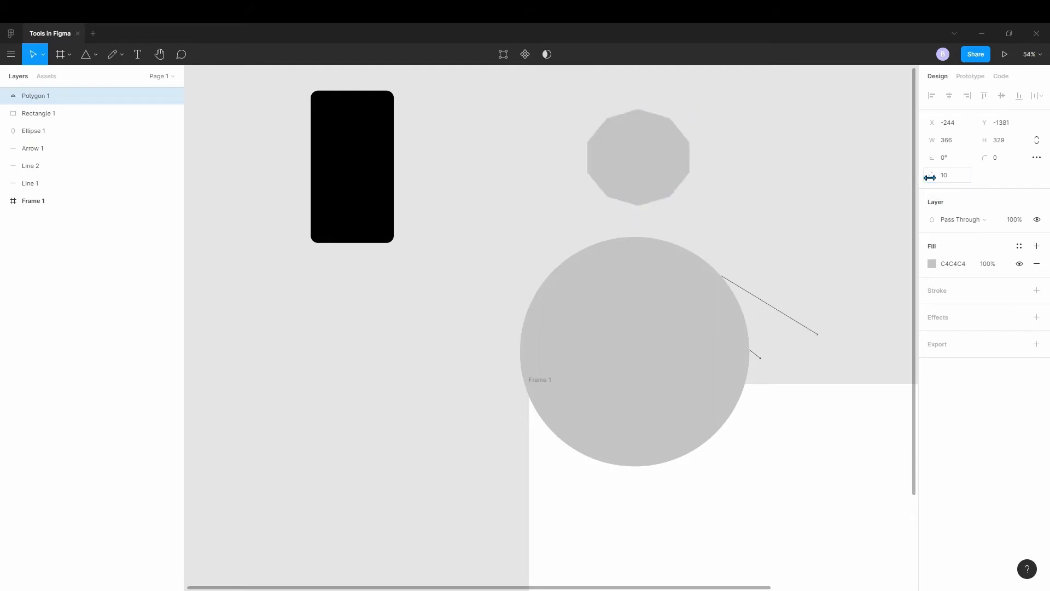
Draw a star about 685 × 573 on the empty canvas below the black rectangle and set its number of points to 10.
{"action": "left_click", "coordinate": [99, 55]}
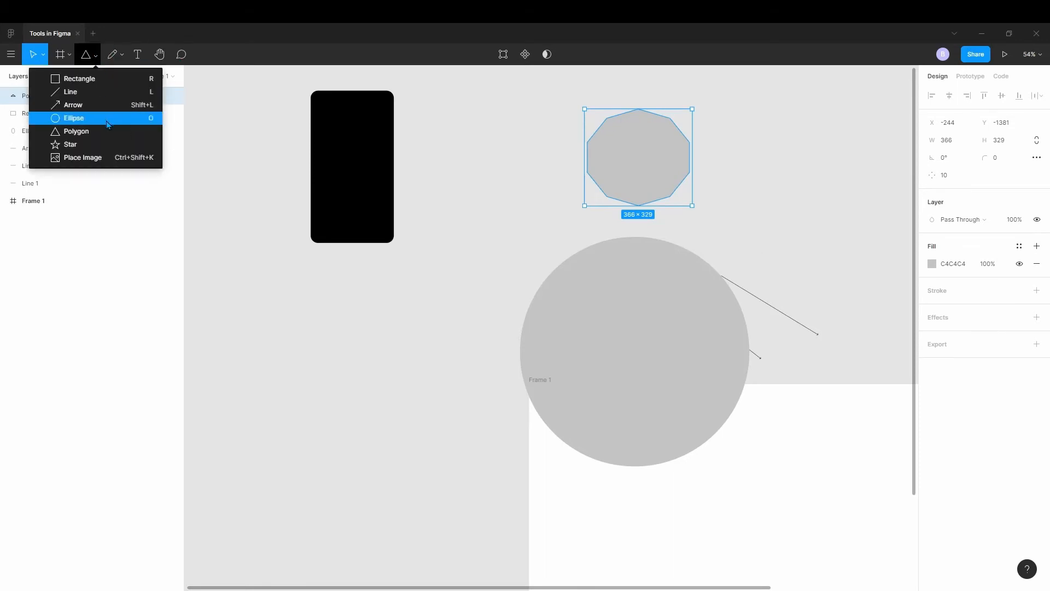
{"action": "left_click", "coordinate": [94, 147]}
{"action": "left_click_drag", "start_coordinate": [235, 305], "coordinate": [434, 473]}
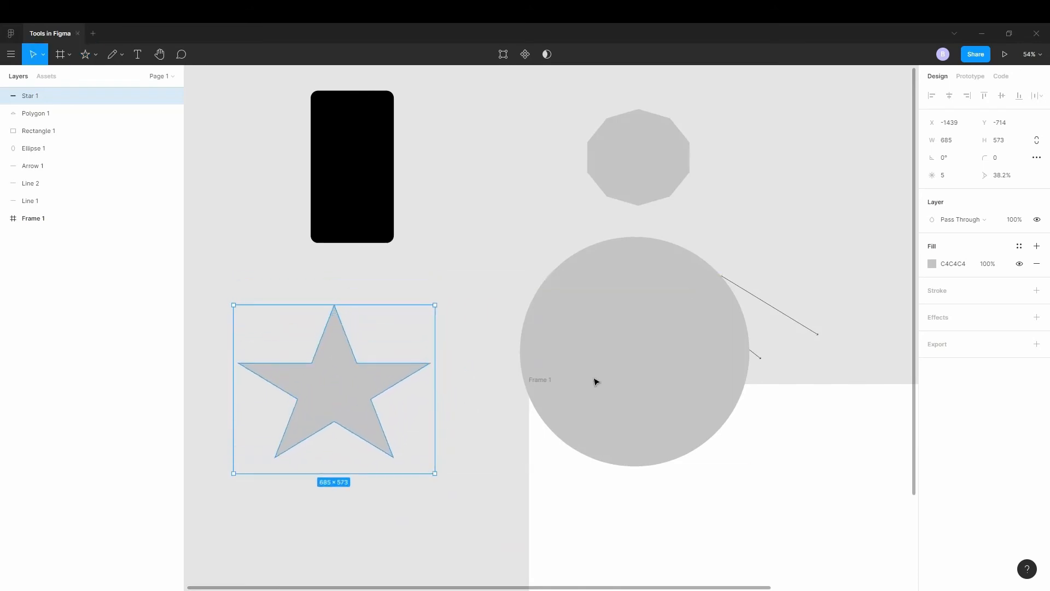
{"action": "left_click", "coordinate": [952, 178]}
{"action": "type", "text": "10"}
{"action": "key", "text": "Return"}
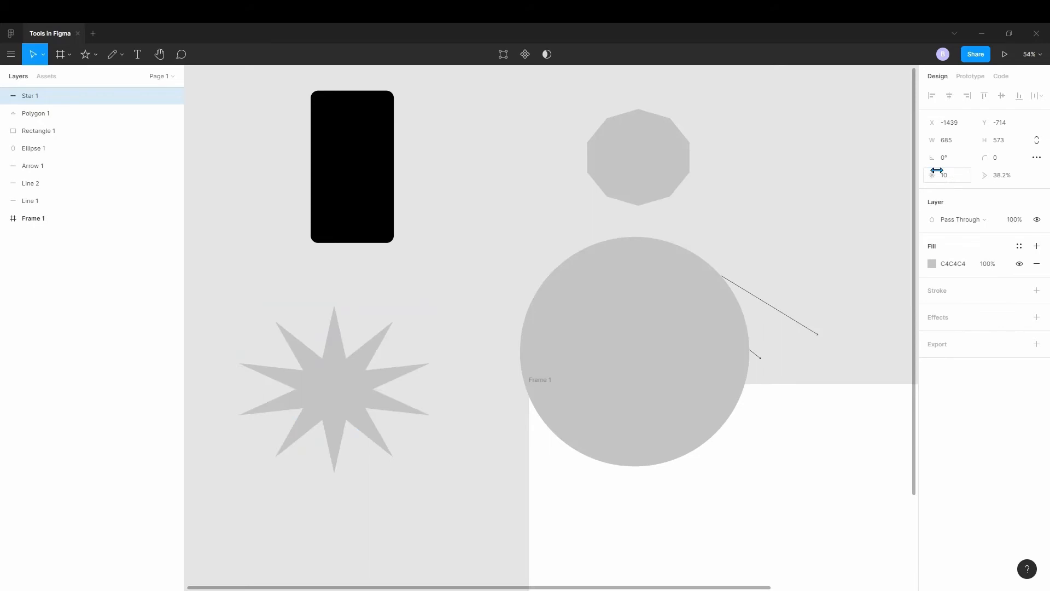
{"action": "left_click", "coordinate": [96, 55]}
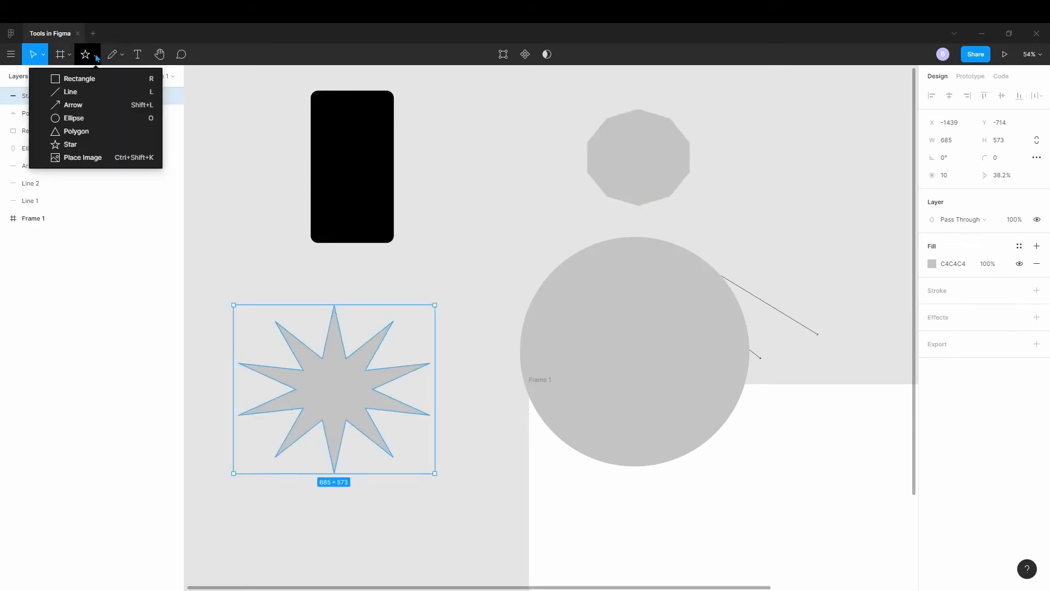
{"action": "left_click", "coordinate": [95, 159]}
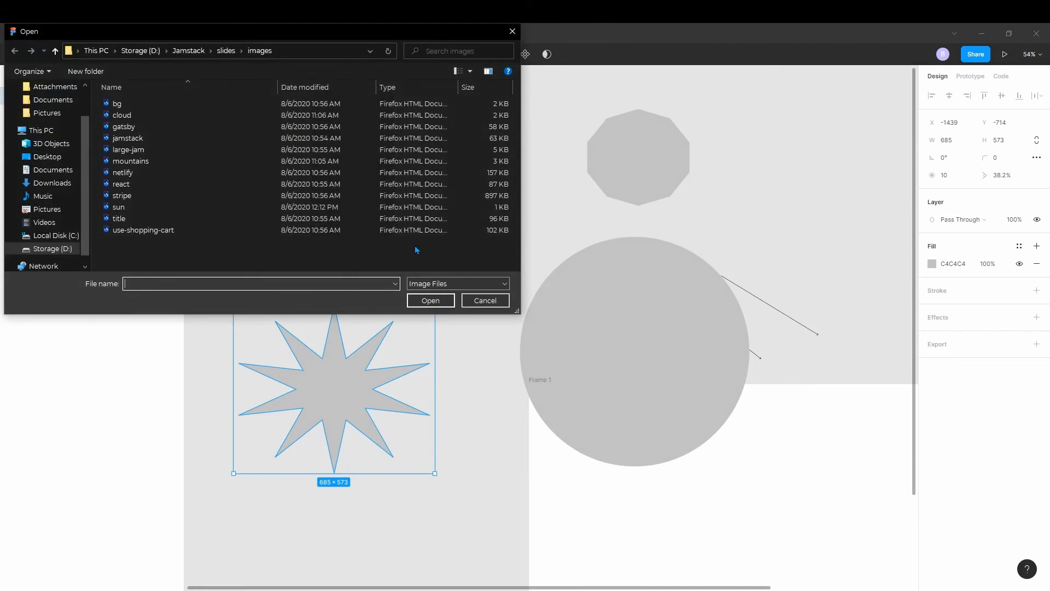
{"action": "left_click", "coordinate": [485, 302]}
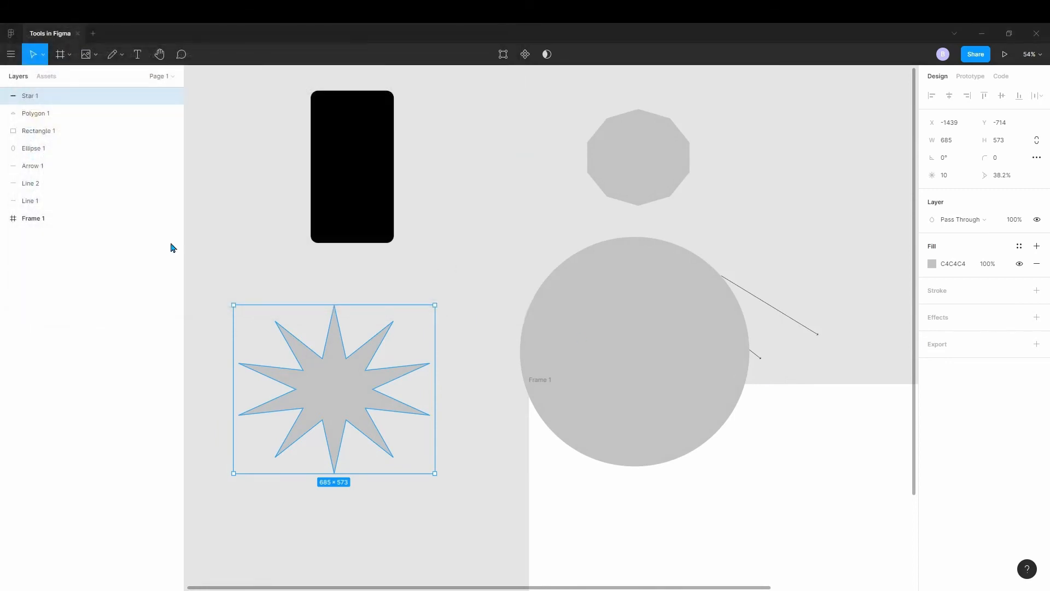
{"action": "left_click", "coordinate": [720, 225]}
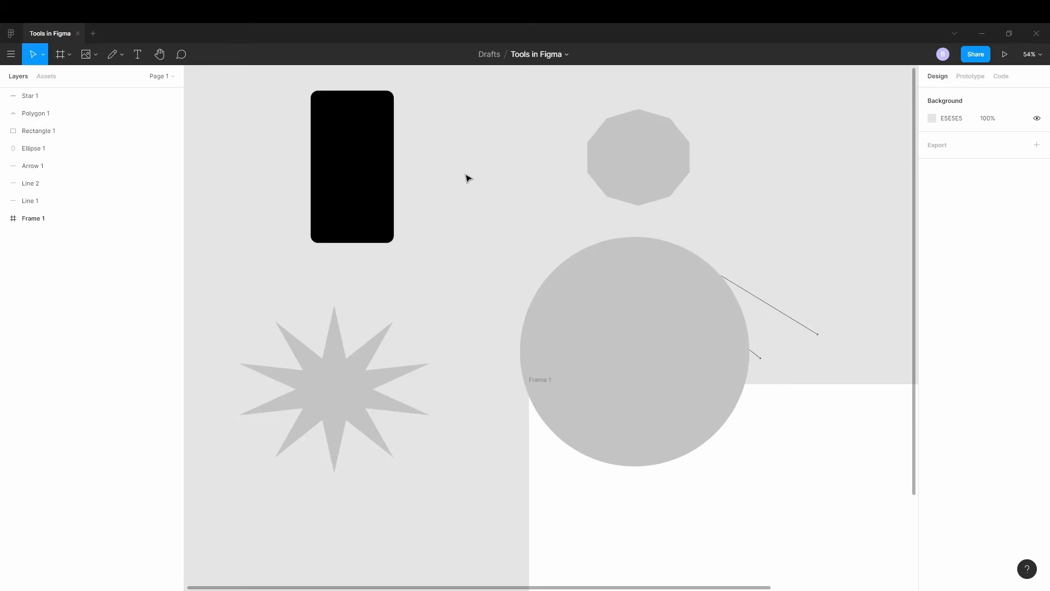
Start a Pen path at the star's upper-left tip and trace its edges over the top tip to the upper-right tip.
{"action": "left_click", "coordinate": [122, 56]}
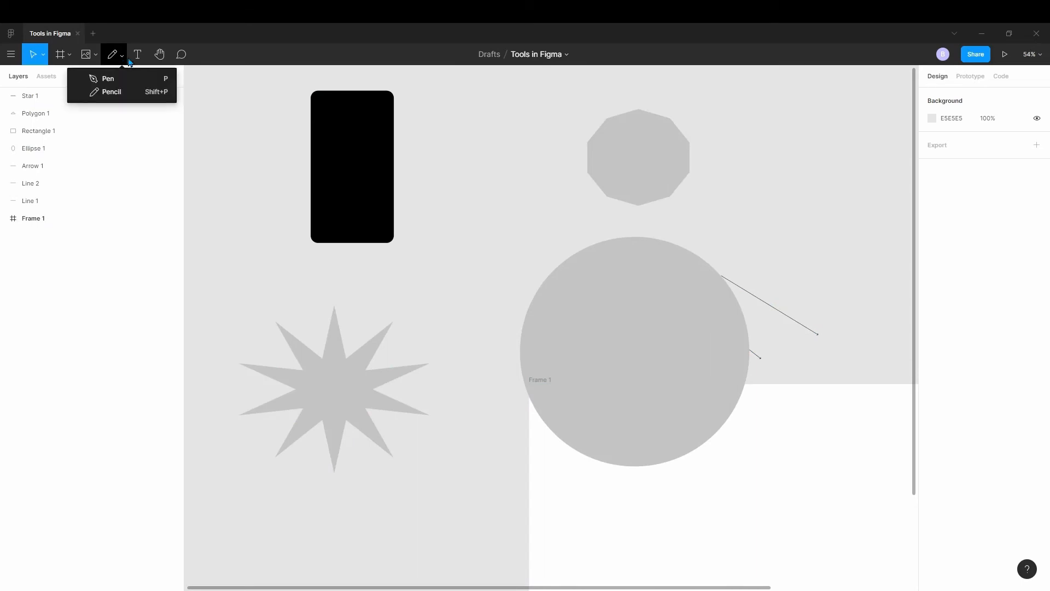
{"action": "left_click", "coordinate": [106, 79]}
{"action": "left_click", "coordinate": [561, 375]}
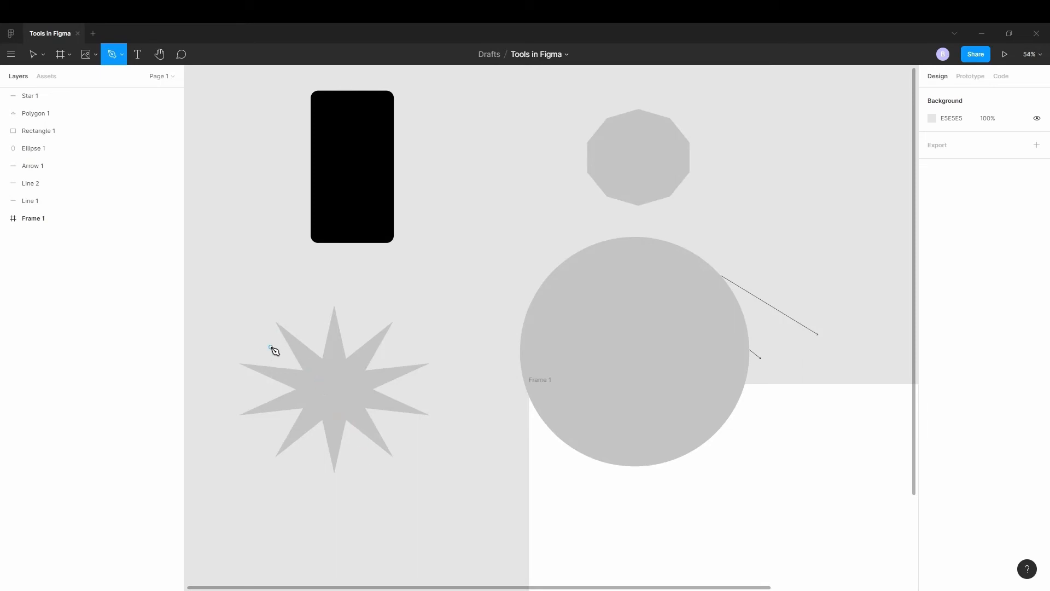
{"action": "left_click", "coordinate": [259, 372]}
{"action": "scroll", "coordinate": [232, 438], "scroll_direction": "up", "scroll_amount": 6}
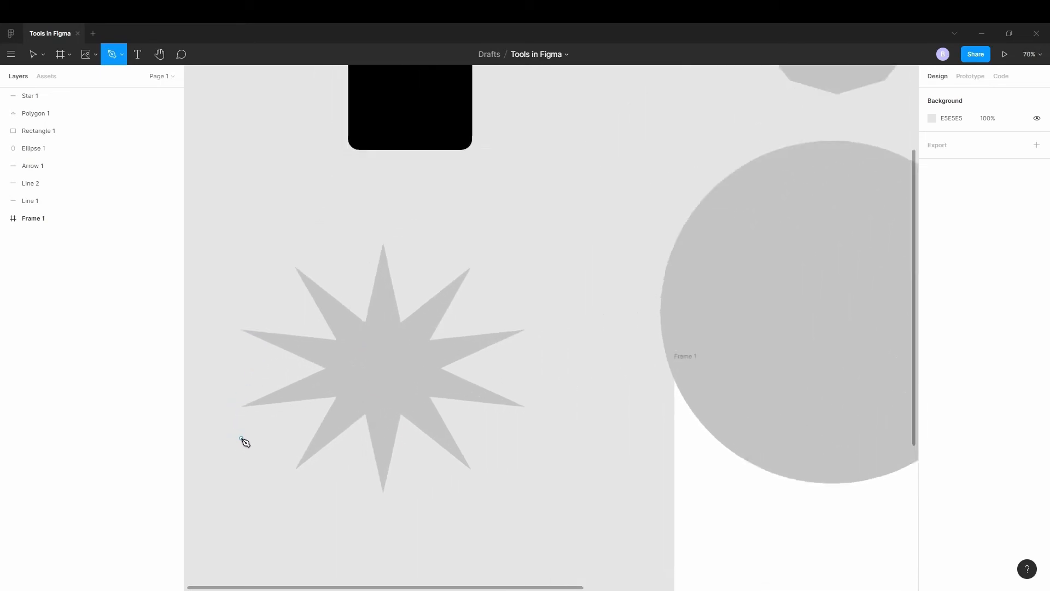
{"action": "scroll", "coordinate": [471, 276], "scroll_direction": "down", "scroll_amount": 2}
{"action": "scroll", "coordinate": [452, 213], "scroll_direction": "up", "scroll_amount": 3}
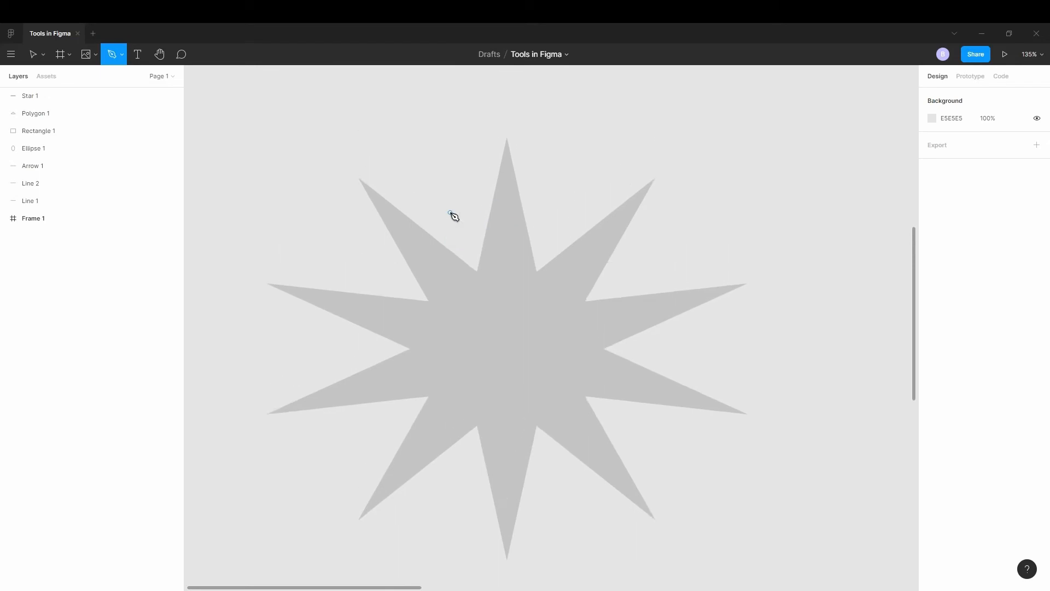
{"action": "scroll", "coordinate": [374, 191], "scroll_direction": "up", "scroll_amount": 1}
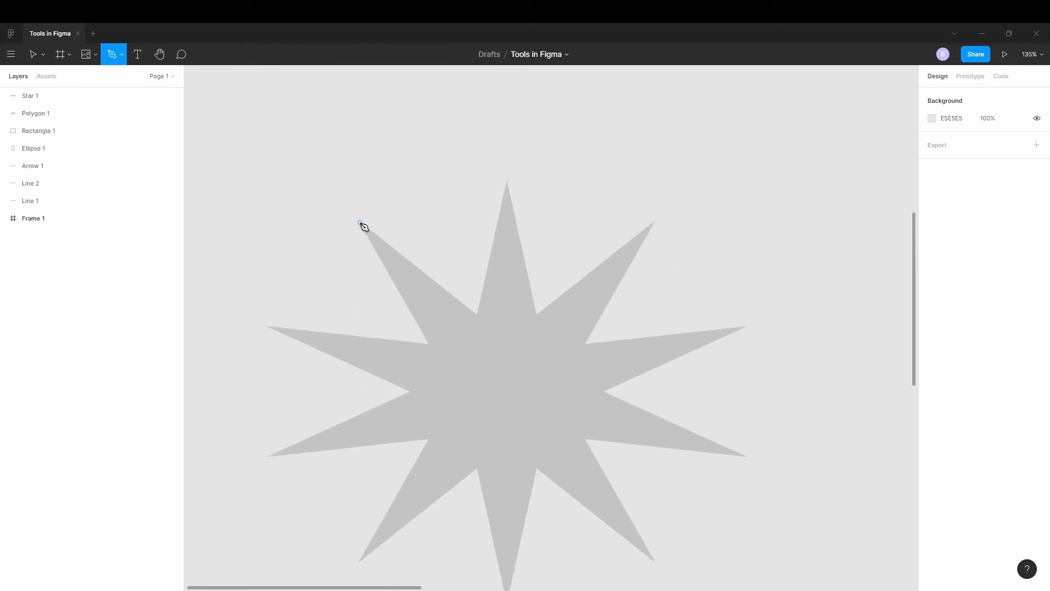
{"action": "left_click", "coordinate": [360, 222]}
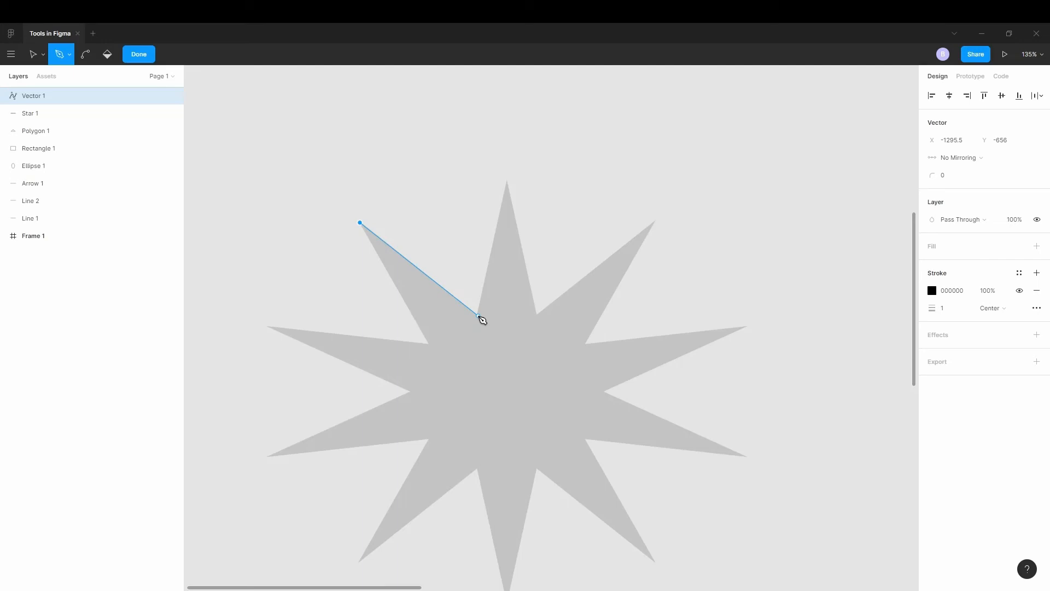
{"action": "left_click", "coordinate": [479, 316]}
{"action": "left_click", "coordinate": [507, 180]}
{"action": "left_click", "coordinate": [536, 316]}
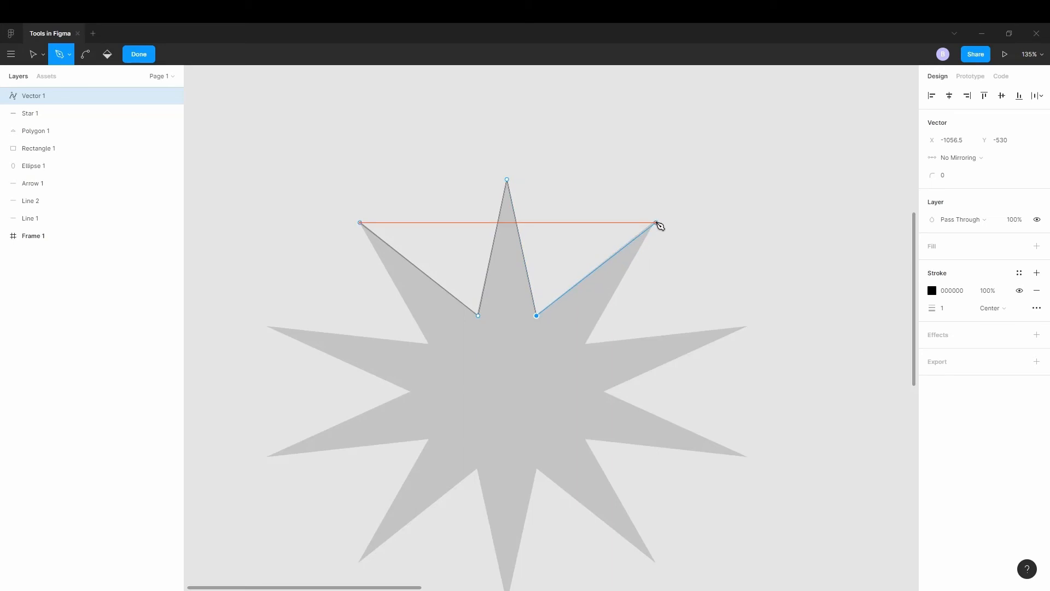
{"action": "left_click", "coordinate": [656, 223]}
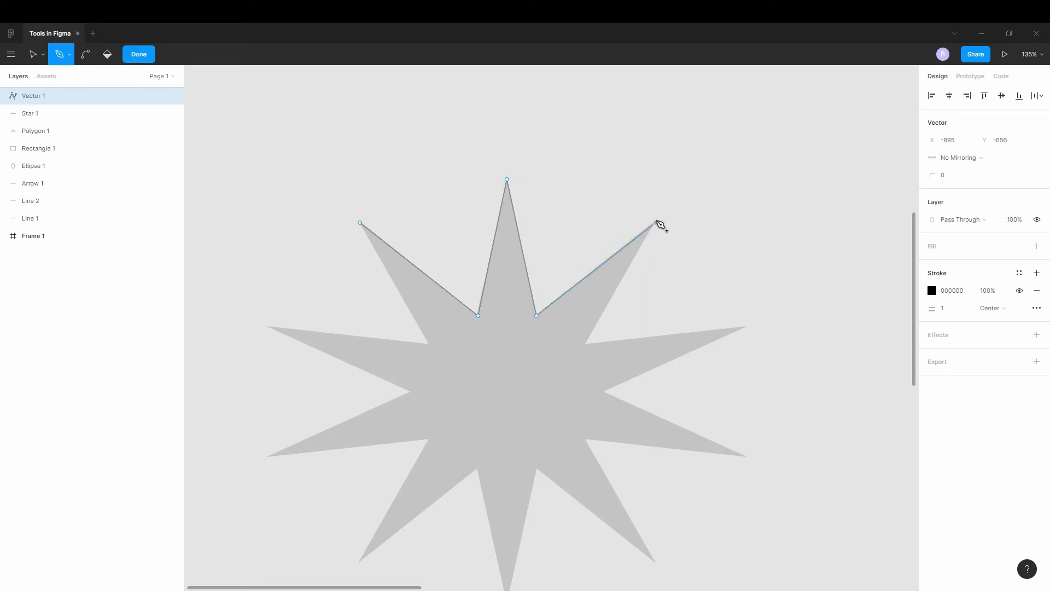
Continue the Pen path along the star's right-hand points and inner corners down to its lower-right tip.
{"action": "left_click", "coordinate": [585, 343]}
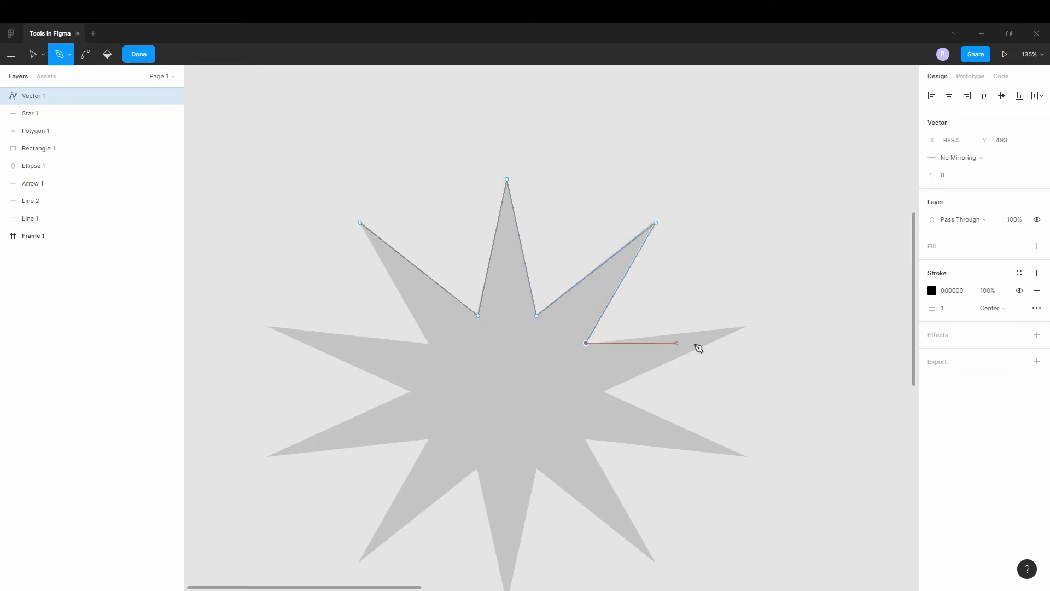
{"action": "left_click", "coordinate": [743, 326]}
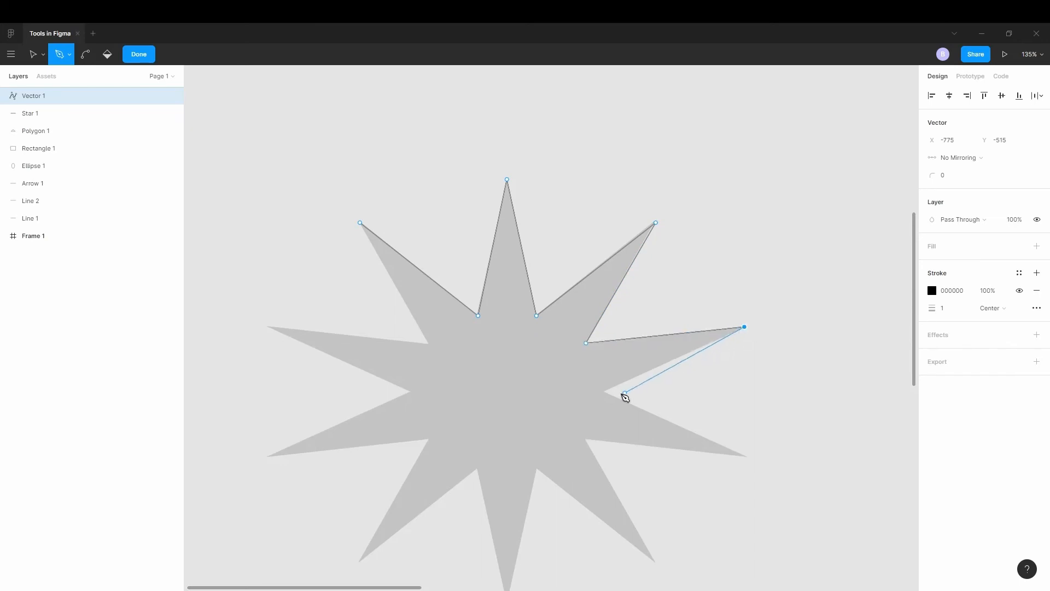
{"action": "left_click", "coordinate": [605, 391]}
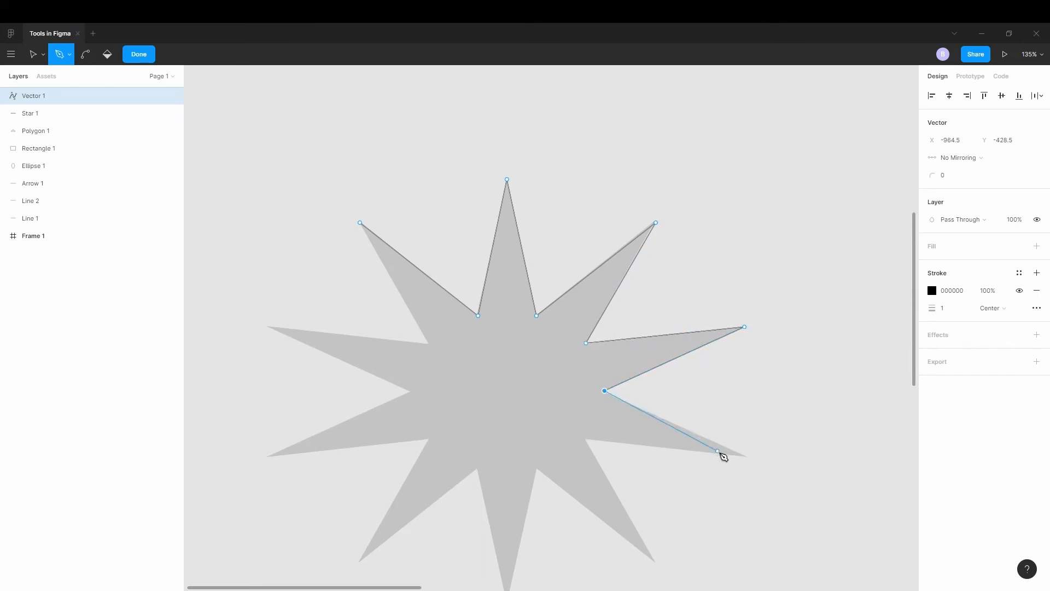
{"action": "left_click", "coordinate": [744, 453]}
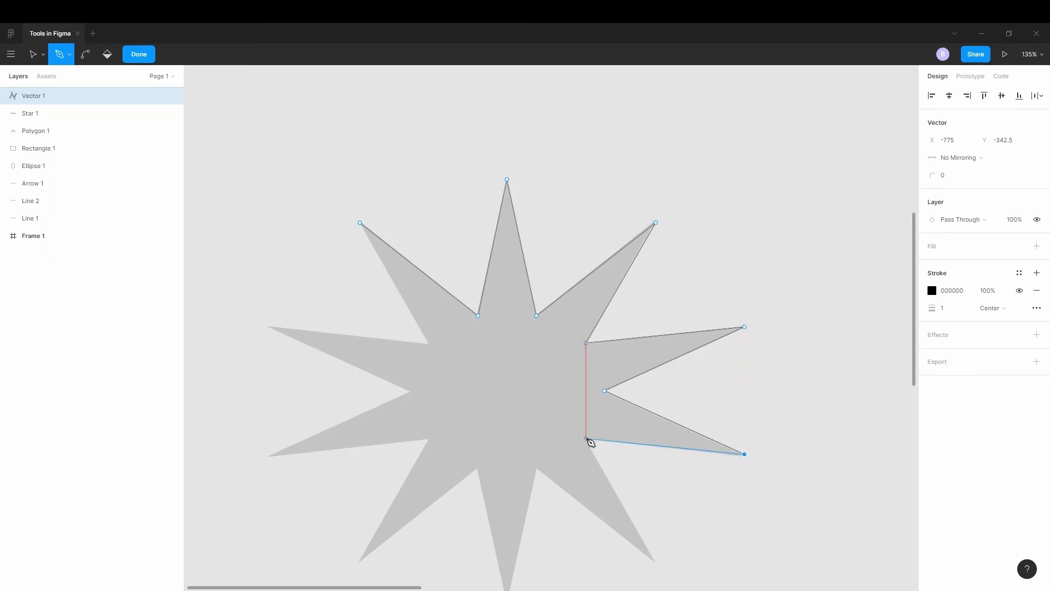
{"action": "left_click", "coordinate": [586, 439]}
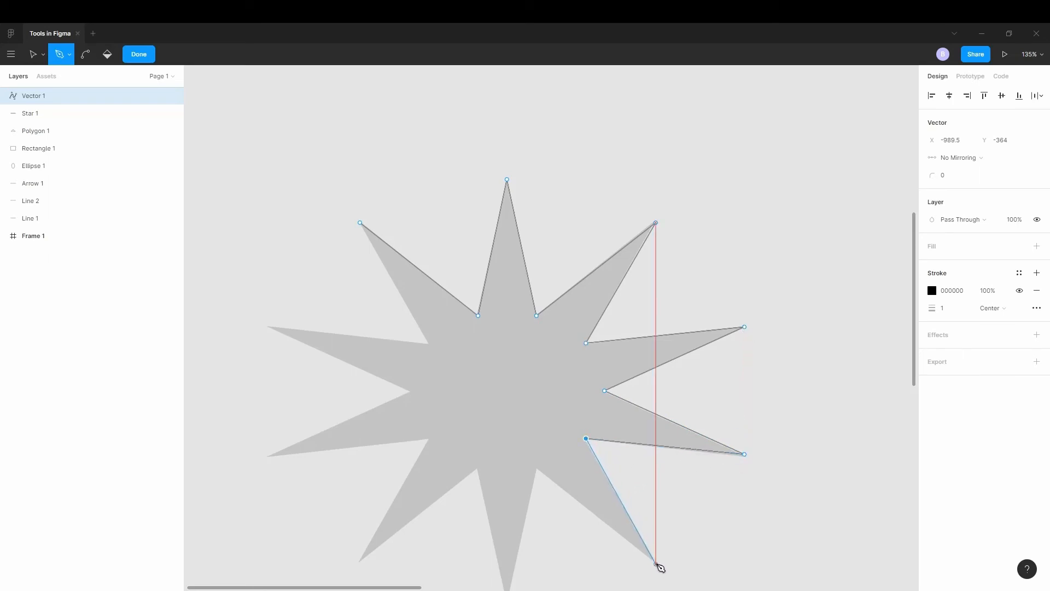
{"action": "left_click", "coordinate": [656, 562]}
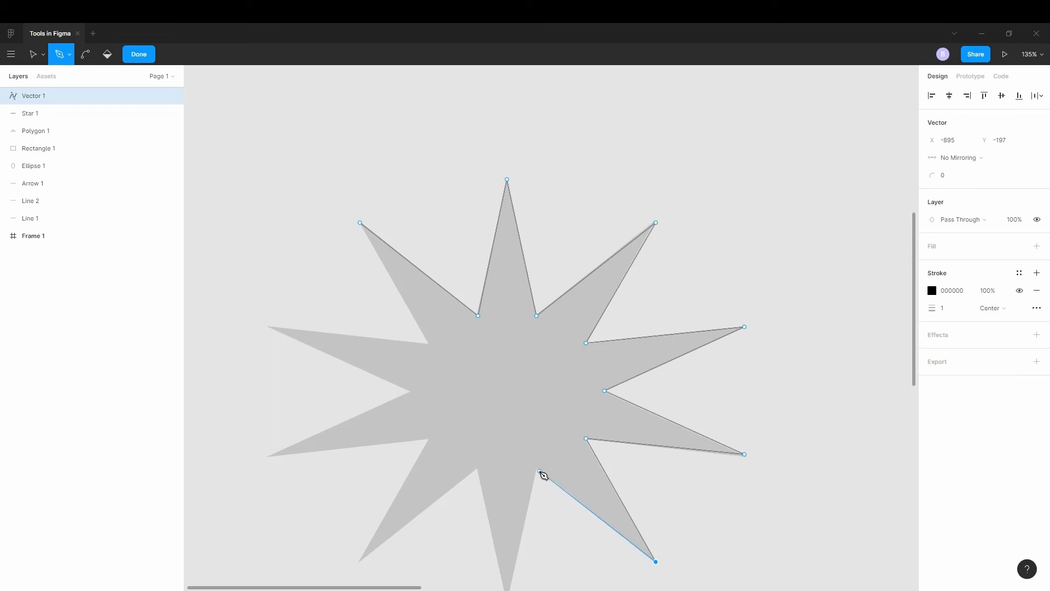
Trace the star's bottom point to the inner corner left of it and close the Pen path at its starting point.
{"action": "scroll", "coordinate": [539, 471], "scroll_direction": "down", "scroll_amount": 1}
{"action": "left_click", "coordinate": [537, 455]}
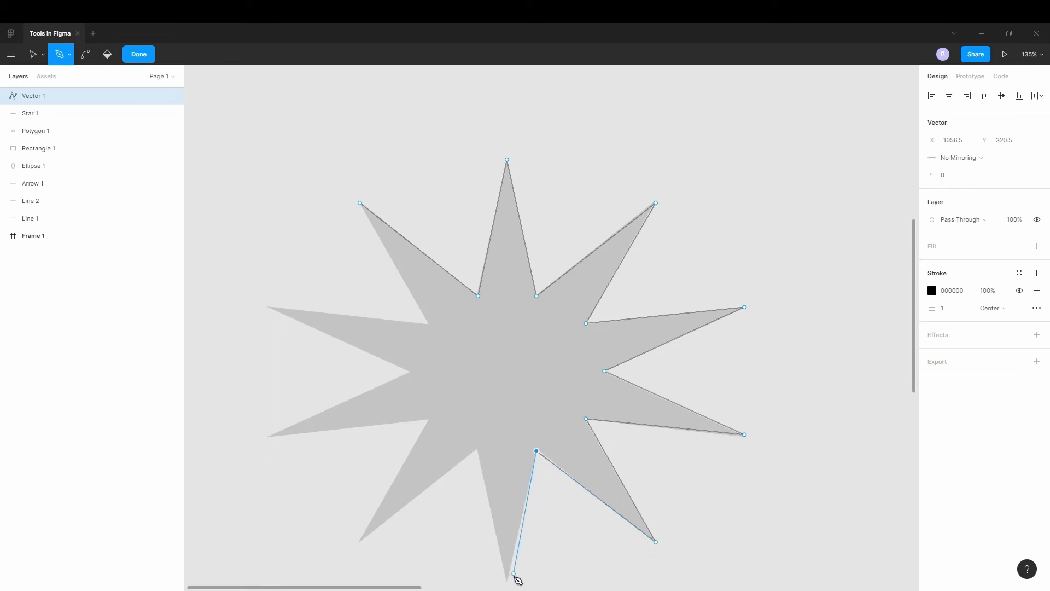
{"action": "left_click", "coordinate": [507, 582]}
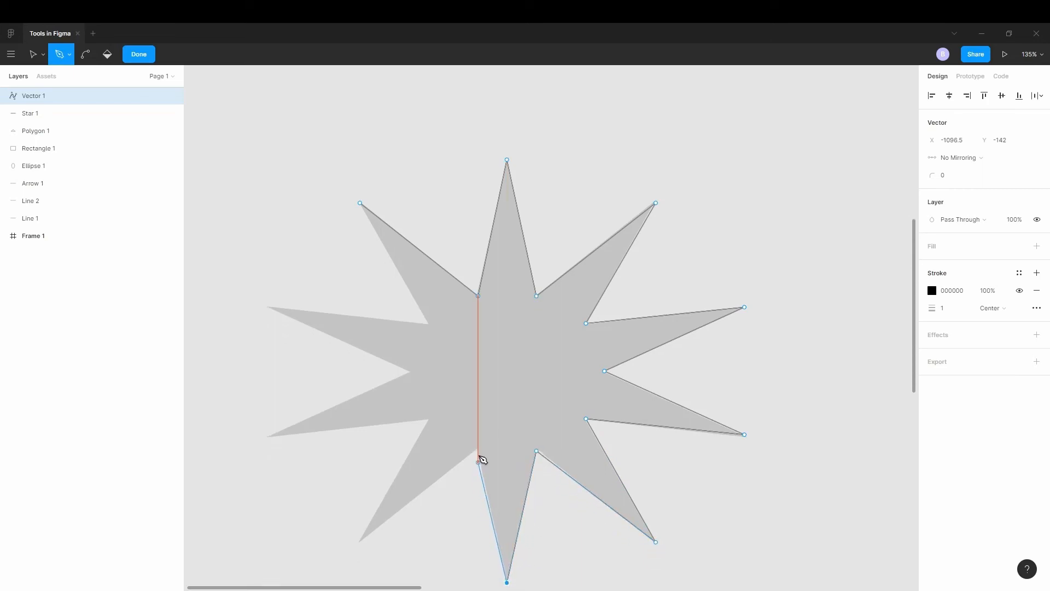
{"action": "left_click", "coordinate": [479, 451]}
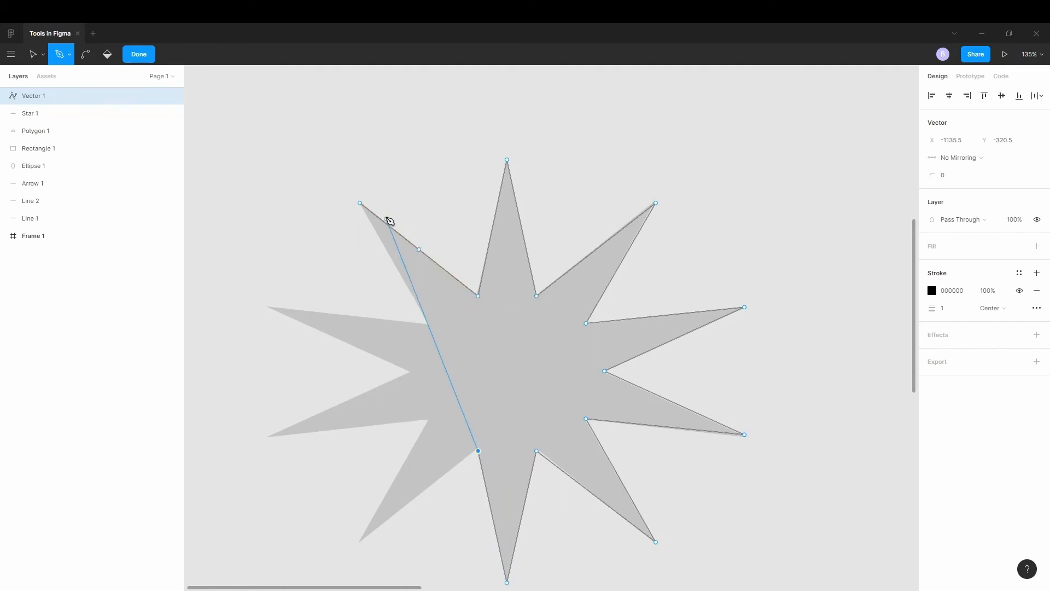
{"action": "left_click", "coordinate": [360, 203]}
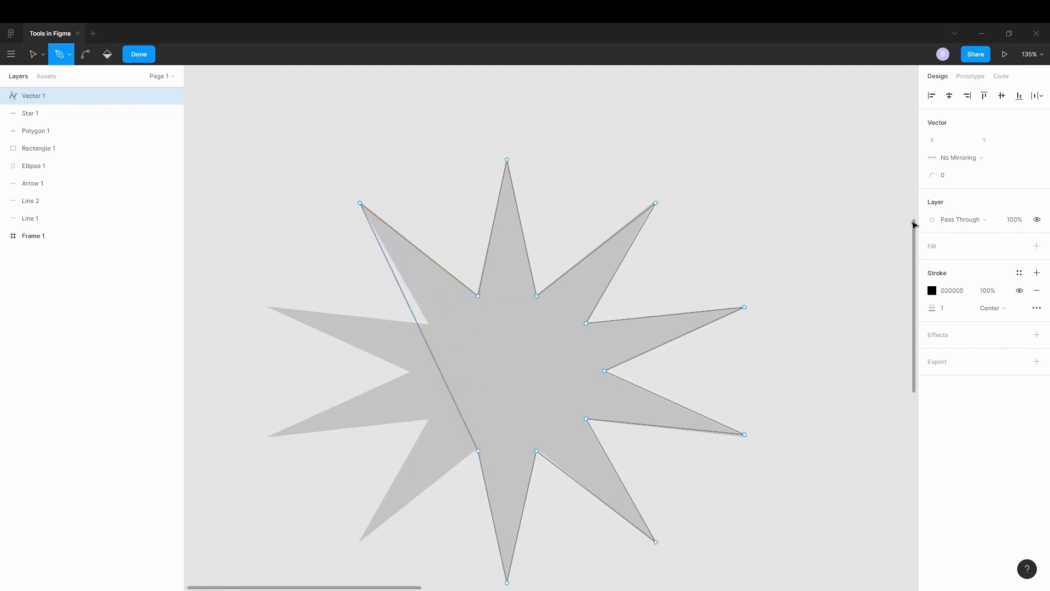
Give the traced vector a red FF0000 fill and a stroke weight of 5, and finish editing the path.
{"action": "left_click", "coordinate": [951, 246]}
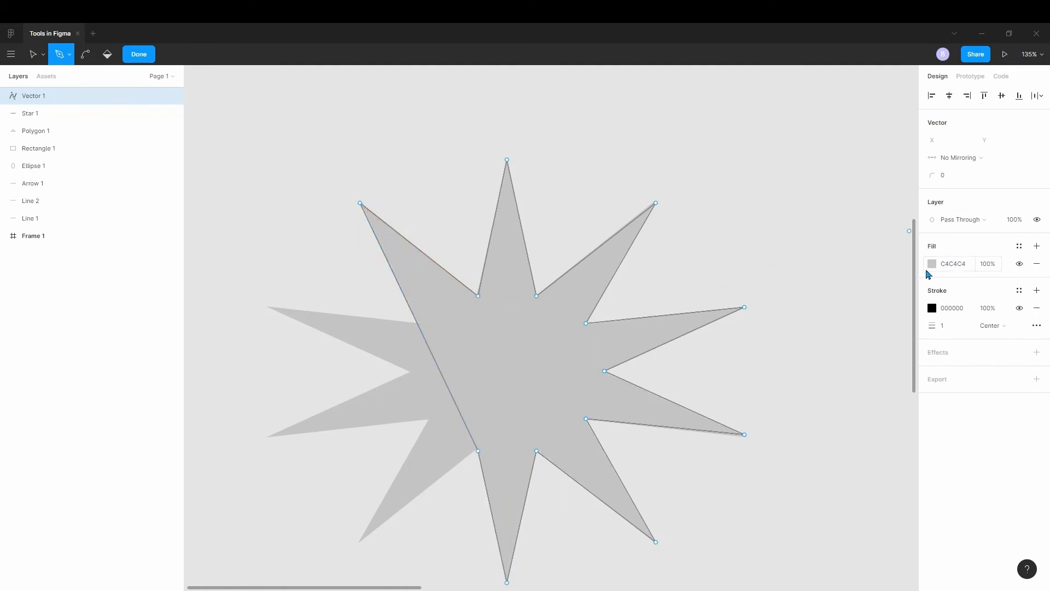
{"action": "left_click", "coordinate": [932, 263]}
{"action": "left_click_drag", "start_coordinate": [865, 323], "coordinate": [972, 227]}
{"action": "left_click", "coordinate": [953, 329]}
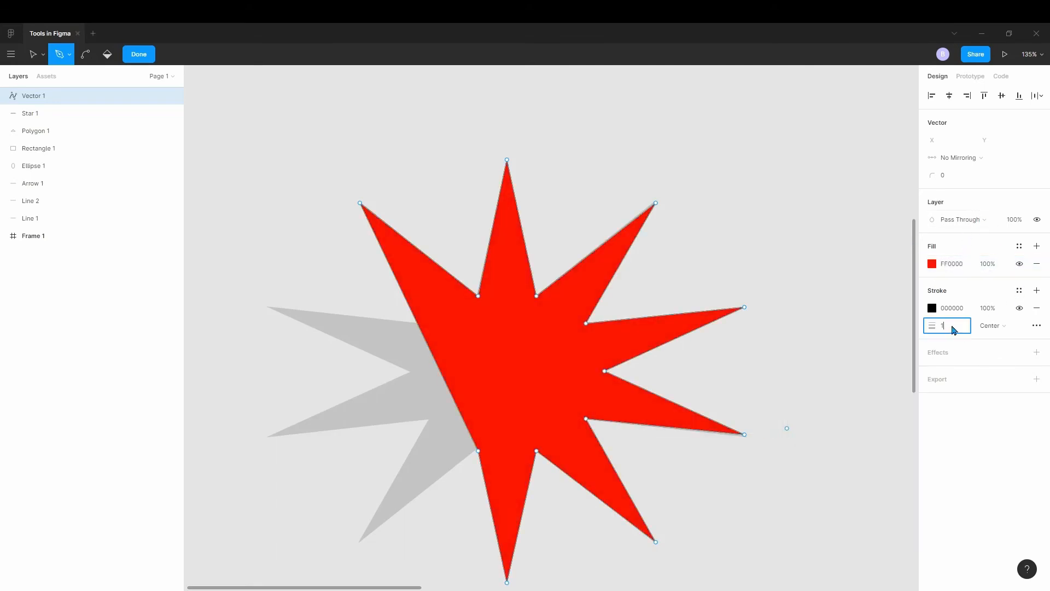
{"action": "key", "text": "Return"}
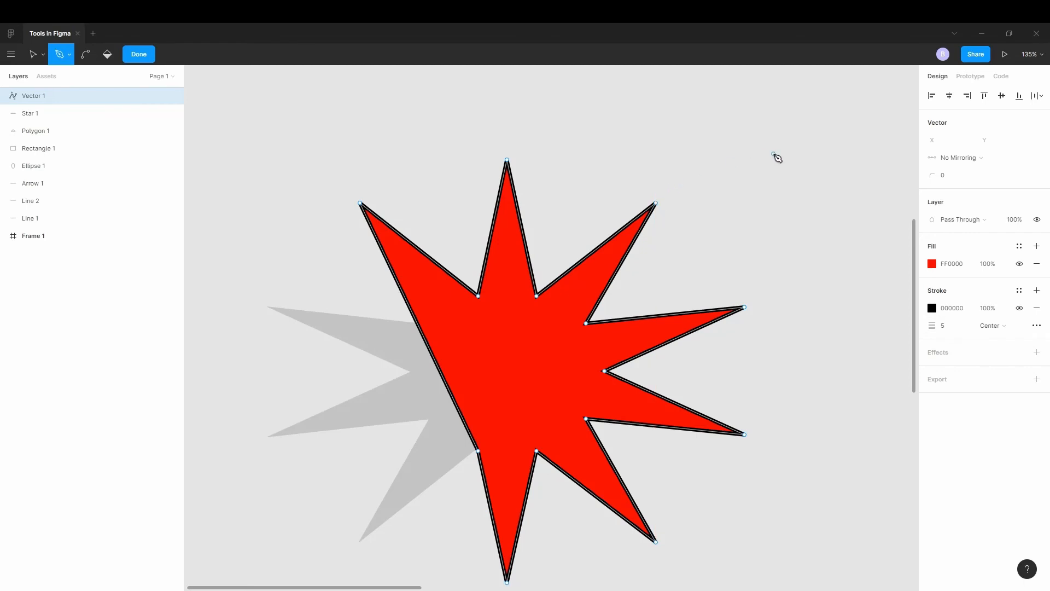
{"action": "key", "text": "Escape"}
Draw a curved Pen path about 56 × 67 around the black rectangle's upper-left corner and finish the open path.
{"action": "scroll", "coordinate": [601, 207], "scroll_direction": "up", "scroll_amount": 3}
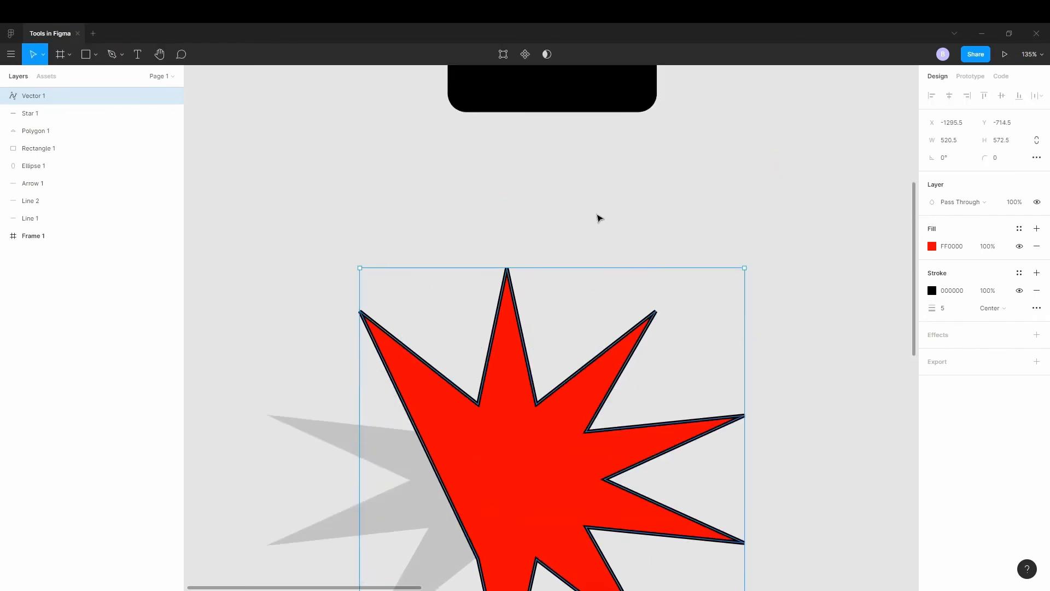
{"action": "scroll", "coordinate": [550, 235], "scroll_direction": "up", "scroll_amount": 10}
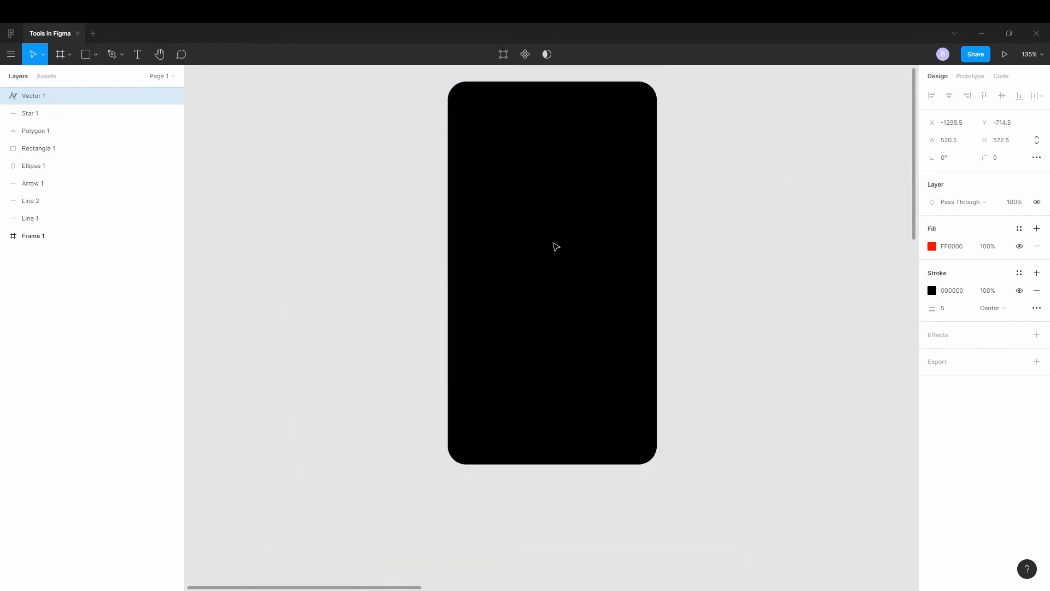
{"action": "key", "text": "p"}
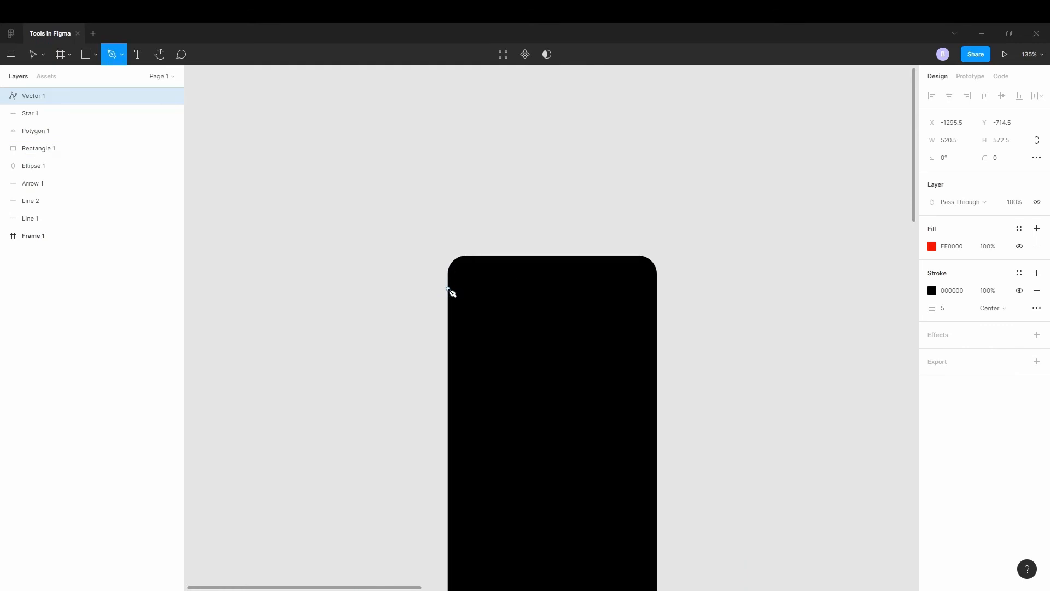
{"action": "left_click", "coordinate": [447, 304]}
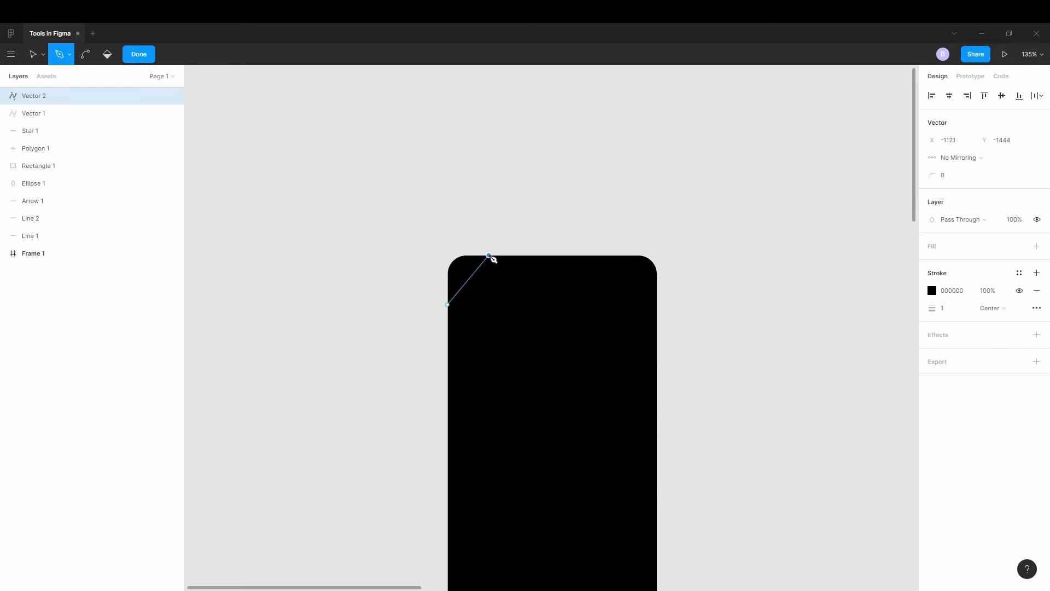
{"action": "left_click_drag", "start_coordinate": [490, 256], "coordinate": [535, 256]}
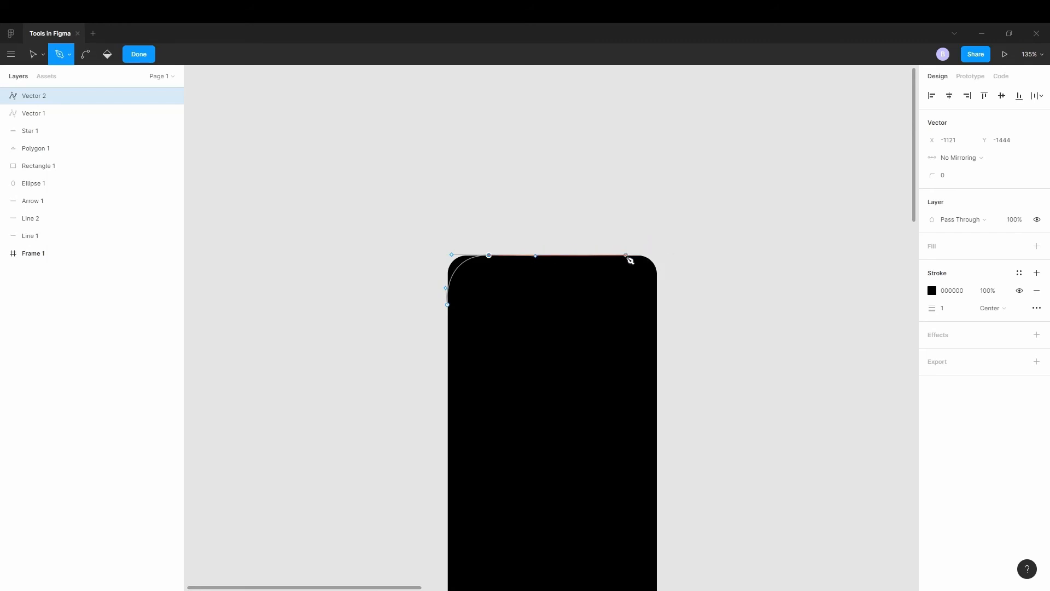
{"action": "key", "text": "Escape"}
{"action": "key", "text": "Escape"}
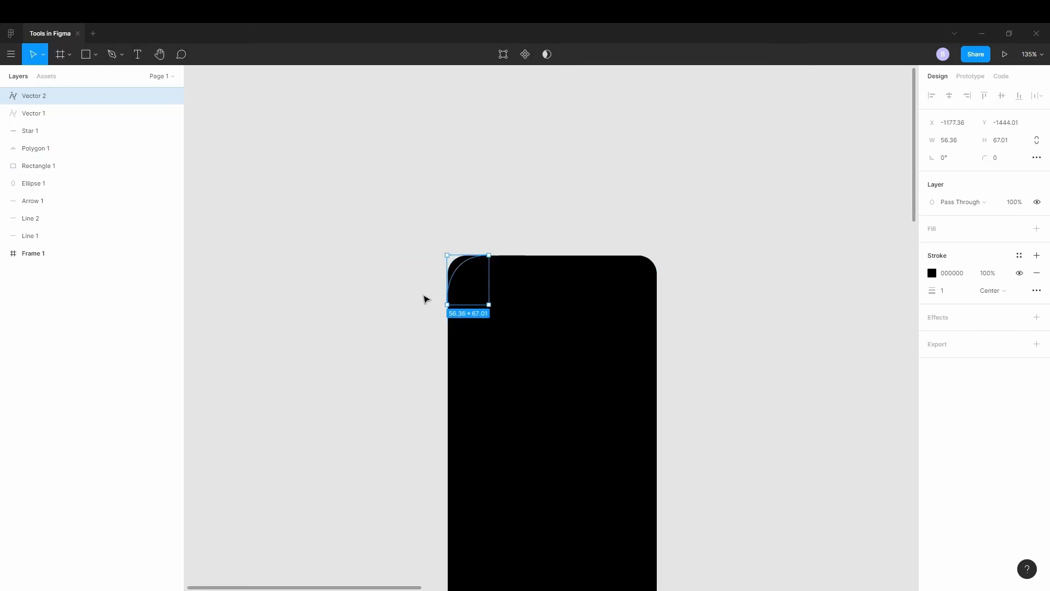
Edit the curved corner path and move its upper and lower end points closer in to fit the black rectangle's rounded corner.
{"action": "key", "text": "Return"}
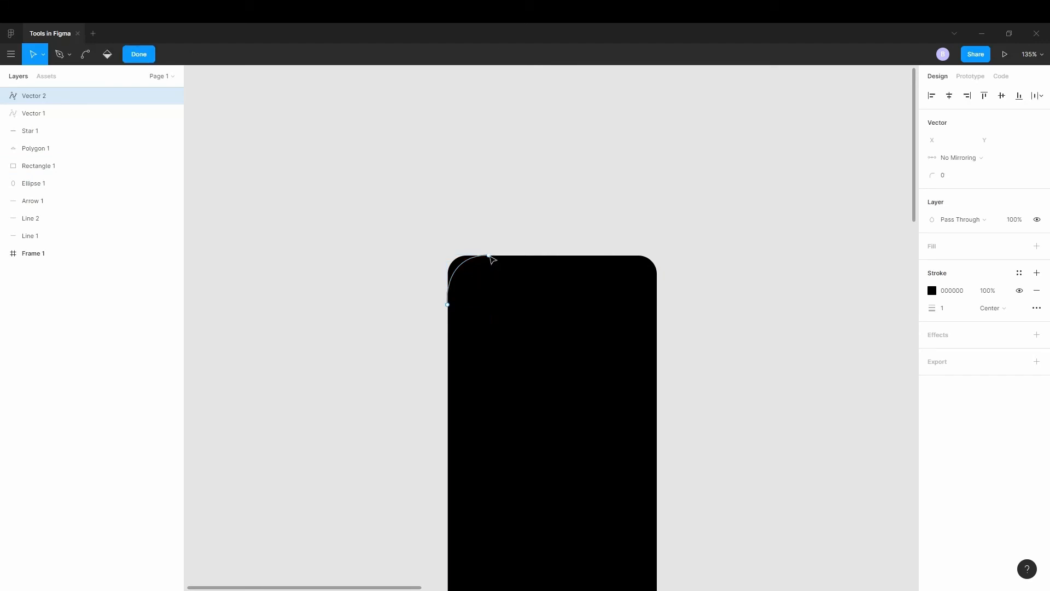
{"action": "left_click", "coordinate": [489, 255]}
{"action": "left_click_drag", "start_coordinate": [488, 255], "coordinate": [476, 256]}
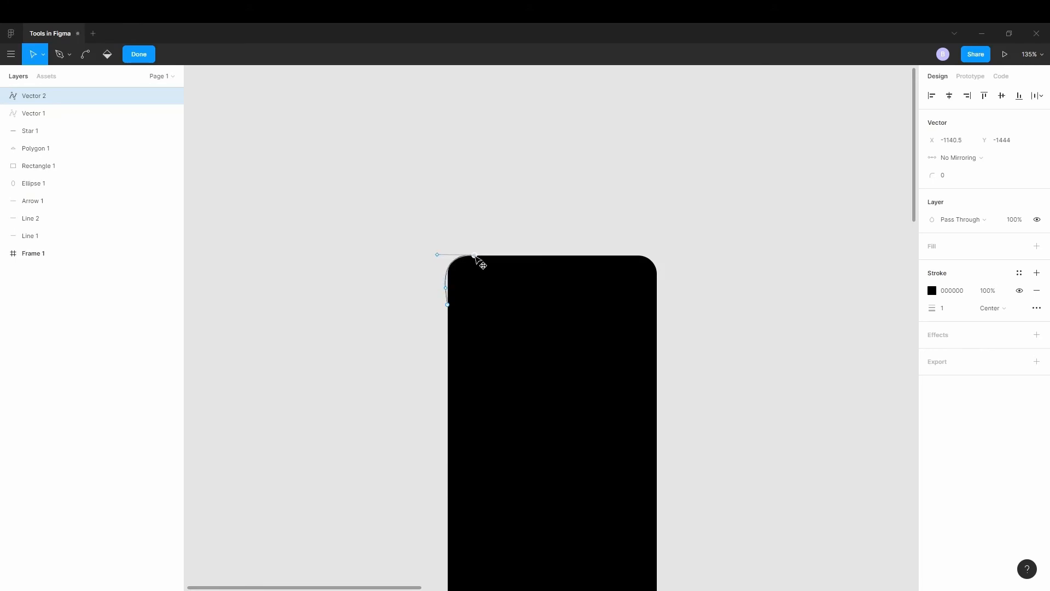
{"action": "mouse_move", "coordinate": [449, 305]}
{"action": "left_mouse_down"}
{"action": "mouse_move", "coordinate": [451, 278]}
{"action": "mouse_move", "coordinate": [449, 296]}
{"action": "left_mouse_up"}
{"action": "left_click", "coordinate": [449, 288]}
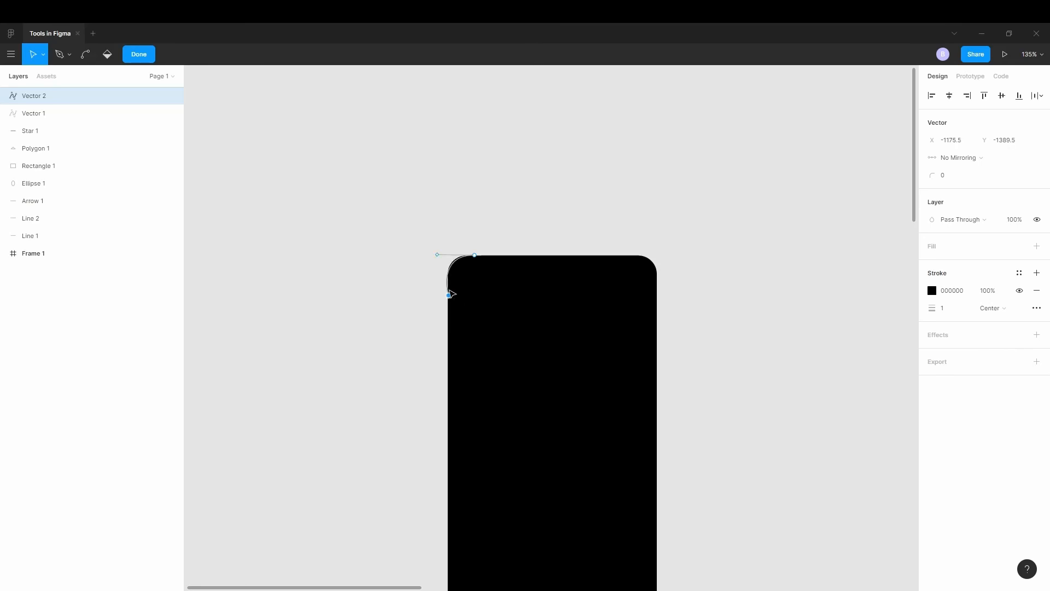
Bend the curve at its lower end point with the Bend tool to follow the rectangle's edge, and finish editing the path.
{"action": "scroll", "coordinate": [450, 288], "scroll_direction": "up", "scroll_amount": 8}
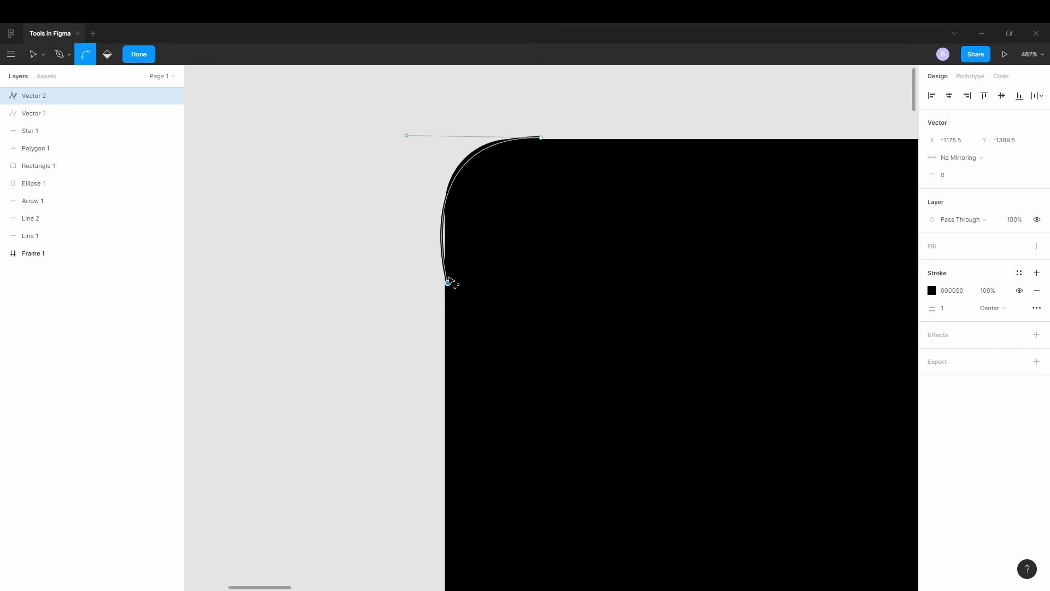
{"action": "left_click_drag", "start_coordinate": [448, 284], "coordinate": [454, 242]}
{"action": "key", "text": "ctrl"}
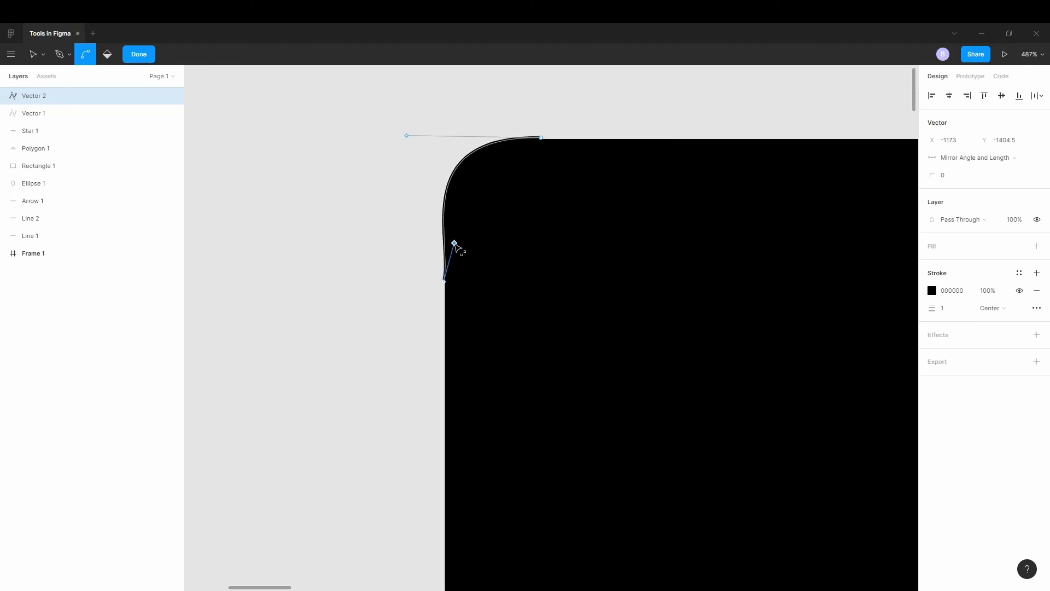
{"action": "key", "text": "v"}
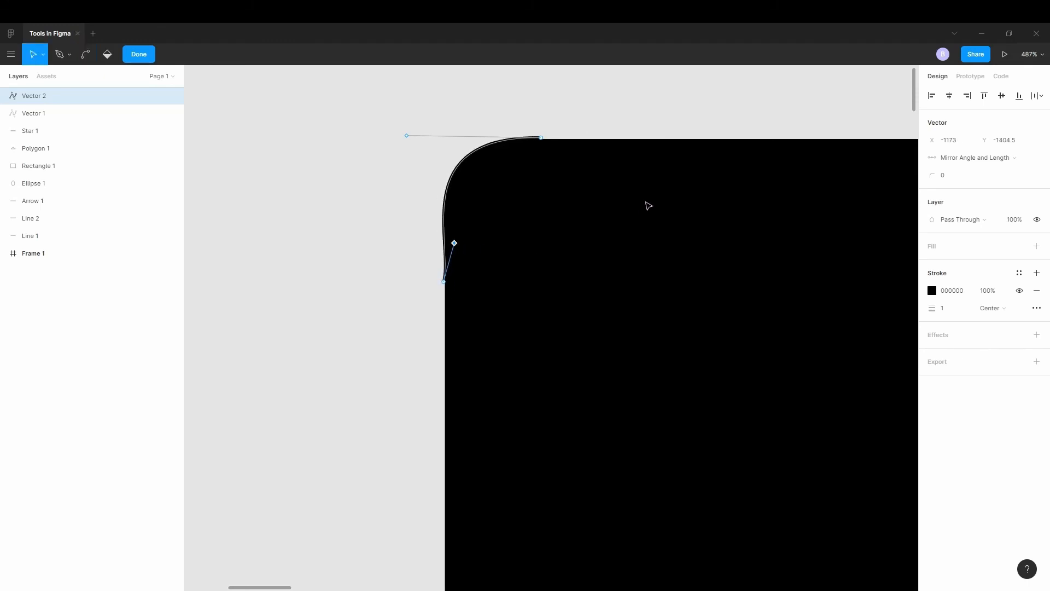
{"action": "key", "text": "Escape"}
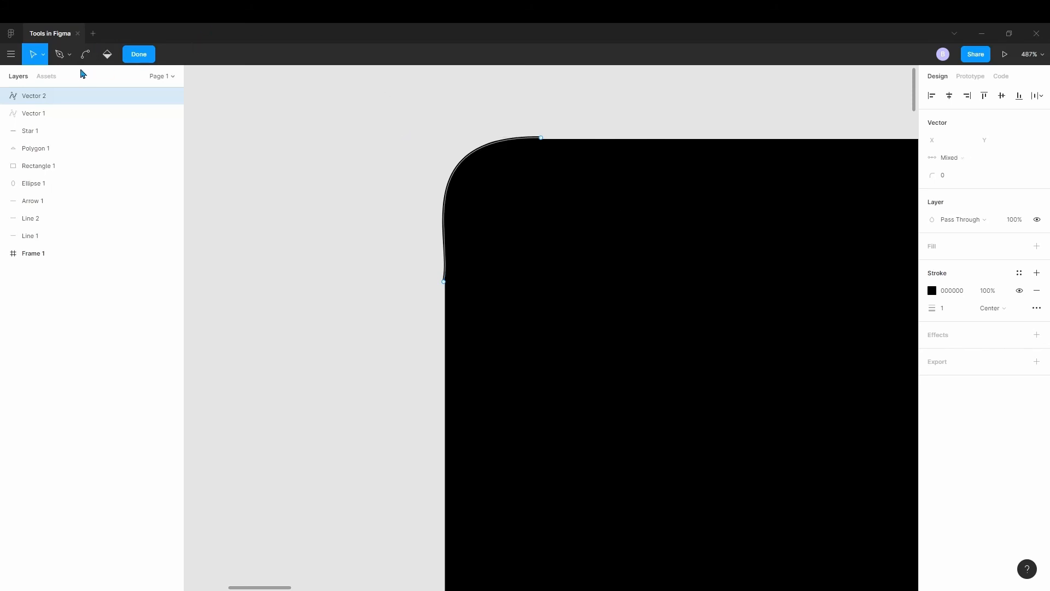
{"action": "key", "text": "Escape"}
Scribble several freehand Pencil strokes beside the black rectangle's upper-left corner and across the empty canvas above it.
{"action": "left_click", "coordinate": [121, 55]}
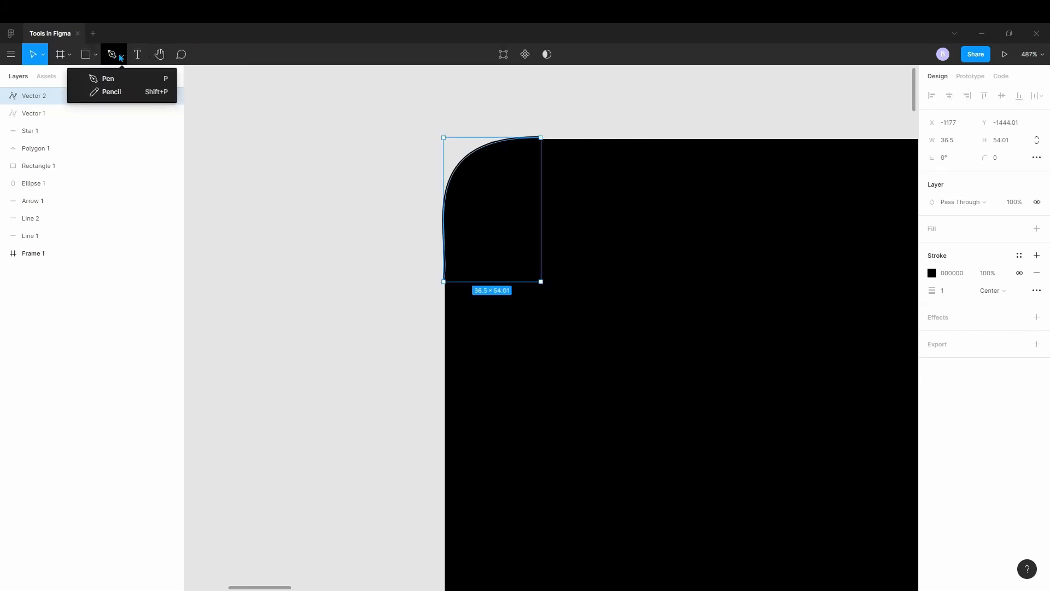
{"action": "left_click", "coordinate": [98, 92]}
{"action": "mouse_move", "coordinate": [310, 112]}
{"action": "left_mouse_down"}
{"action": "mouse_move", "coordinate": [878, 120]}
{"action": "mouse_move", "coordinate": [247, 153]}
{"action": "mouse_move", "coordinate": [263, 135]}
{"action": "left_mouse_up"}
{"action": "mouse_move", "coordinate": [250, 188]}
{"action": "left_mouse_down"}
{"action": "mouse_move", "coordinate": [270, 95]}
{"action": "mouse_move", "coordinate": [353, 108]}
{"action": "mouse_move", "coordinate": [260, 220]}
{"action": "mouse_move", "coordinate": [300, 134]}
{"action": "left_mouse_up"}
{"action": "scroll", "coordinate": [452, 161], "scroll_direction": "down", "scroll_amount": 3}
{"action": "scroll", "coordinate": [454, 162], "scroll_direction": "down", "scroll_amount": 5}
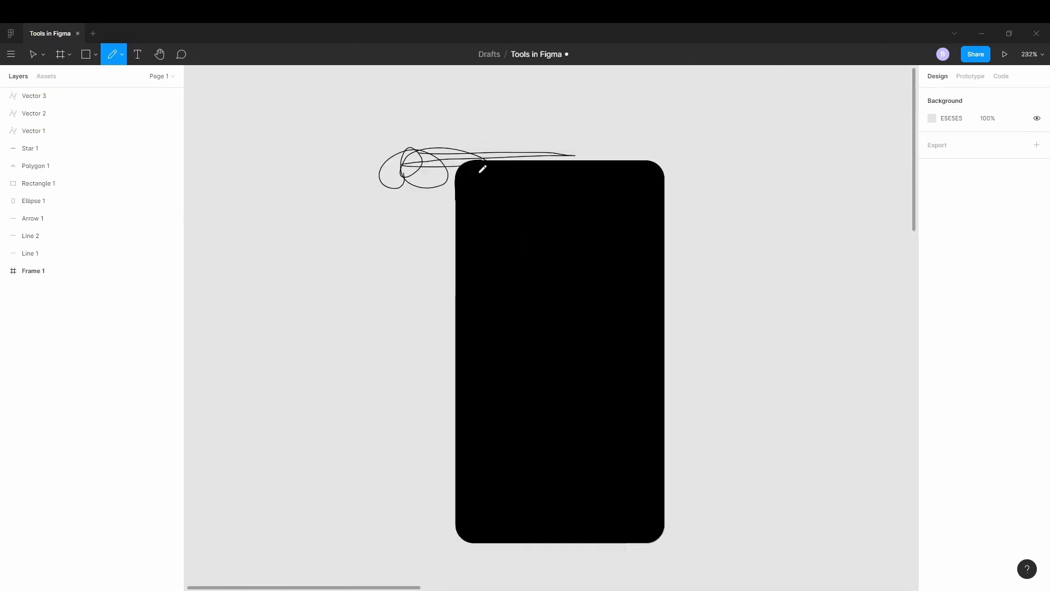
{"action": "scroll", "coordinate": [527, 164], "scroll_direction": "up", "scroll_amount": 5}
{"action": "mouse_move", "coordinate": [395, 211]}
{"action": "left_mouse_down"}
{"action": "mouse_move", "coordinate": [551, 166]}
{"action": "mouse_move", "coordinate": [403, 150]}
{"action": "left_mouse_up"}
{"action": "mouse_move", "coordinate": [347, 228]}
{"action": "left_mouse_down"}
{"action": "mouse_move", "coordinate": [663, 228]}
{"action": "mouse_move", "coordinate": [455, 278]}
{"action": "left_mouse_up"}
{"action": "mouse_move", "coordinate": [331, 216]}
{"action": "left_mouse_down"}
{"action": "mouse_move", "coordinate": [713, 219]}
{"action": "mouse_move", "coordinate": [335, 217]}
{"action": "mouse_move", "coordinate": [506, 187]}
{"action": "mouse_move", "coordinate": [528, 201]}
{"action": "left_mouse_up"}
{"action": "mouse_move", "coordinate": [285, 275]}
{"action": "left_mouse_down"}
{"action": "mouse_move", "coordinate": [691, 274]}
{"action": "mouse_move", "coordinate": [164, 250]}
{"action": "left_mouse_up"}
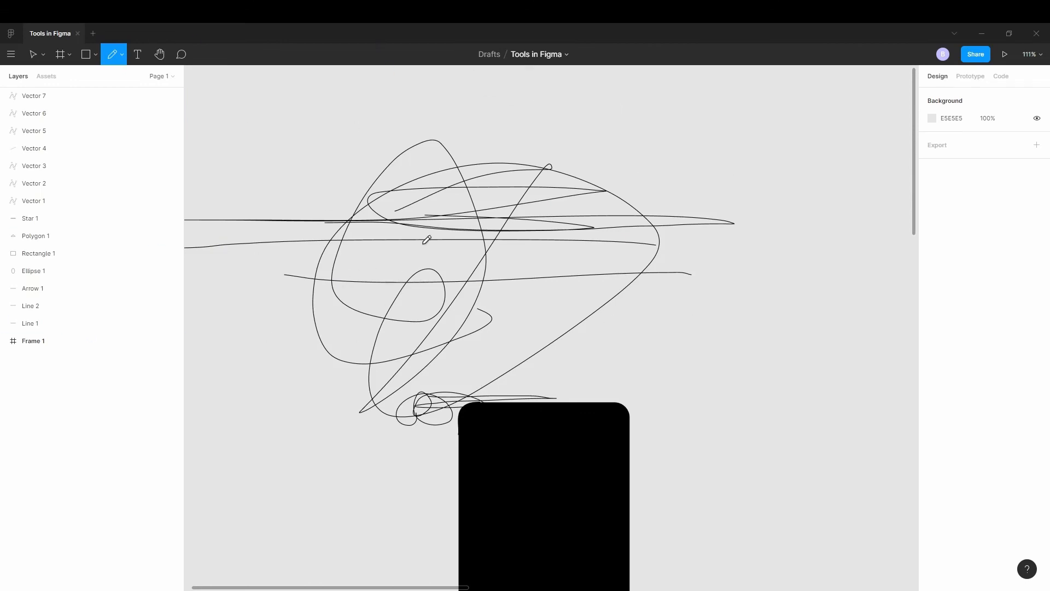
Add a text layer reading "Tools in Figma" on the empty canvas to the right of the black rectangle.
{"action": "left_click", "coordinate": [139, 57]}
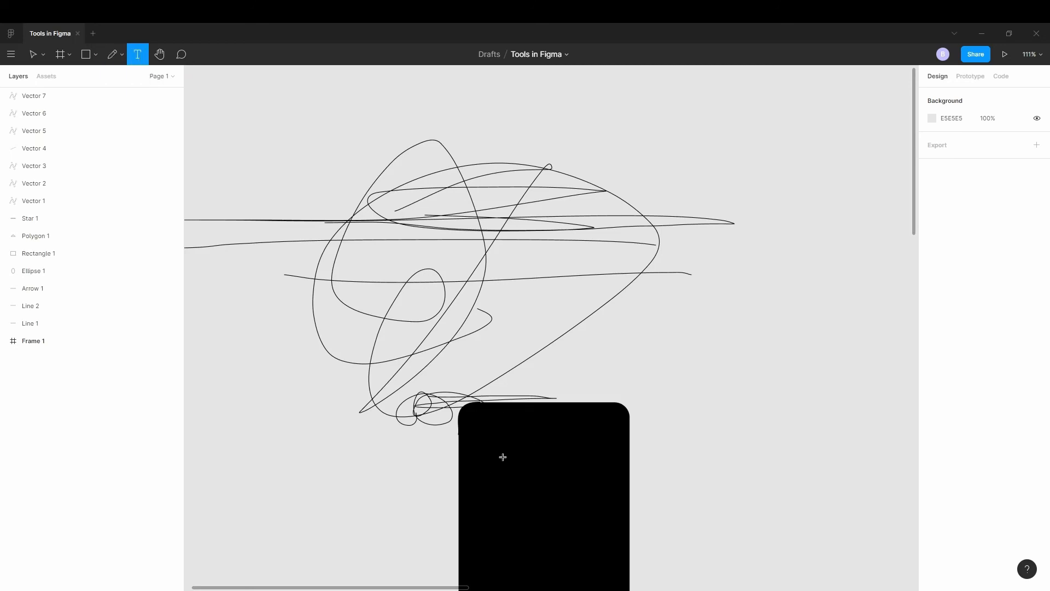
{"action": "left_click", "coordinate": [710, 387]}
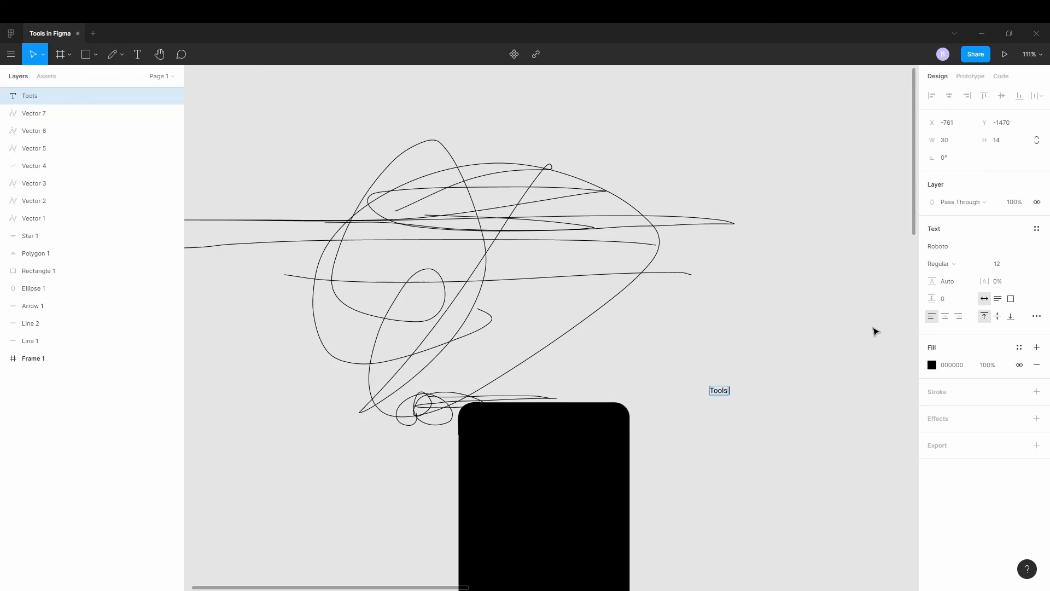
{"action": "type", "text": "Tools in Fim"}
{"action": "key", "text": "BackSpace"}
{"action": "type", "text": "gma"}
{"action": "key", "text": "Escape"}
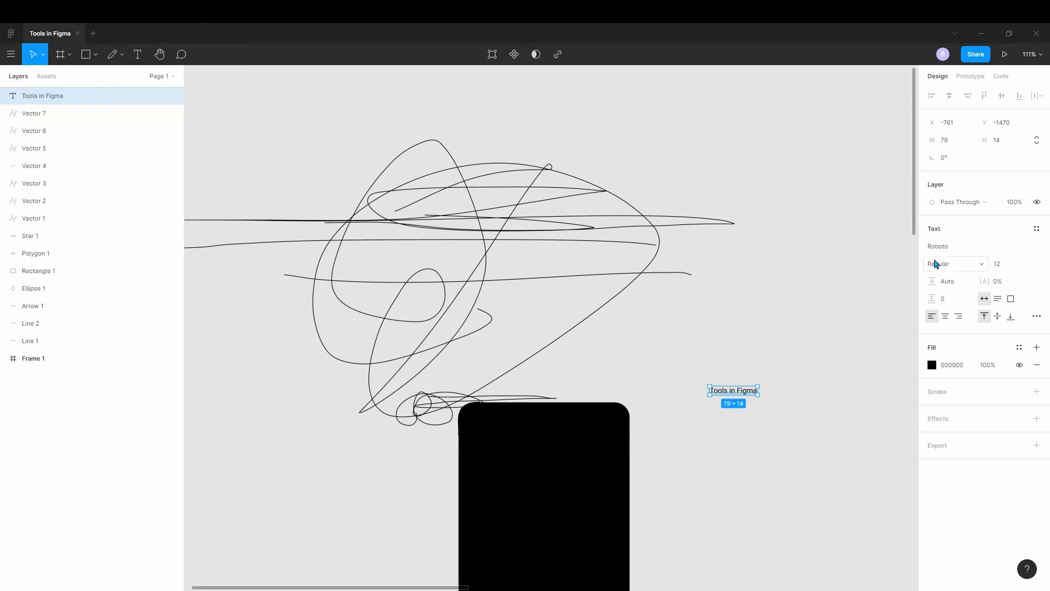
Set the text's font to Romanesco and its size to 100.
{"action": "left_click", "coordinate": [1039, 247]}
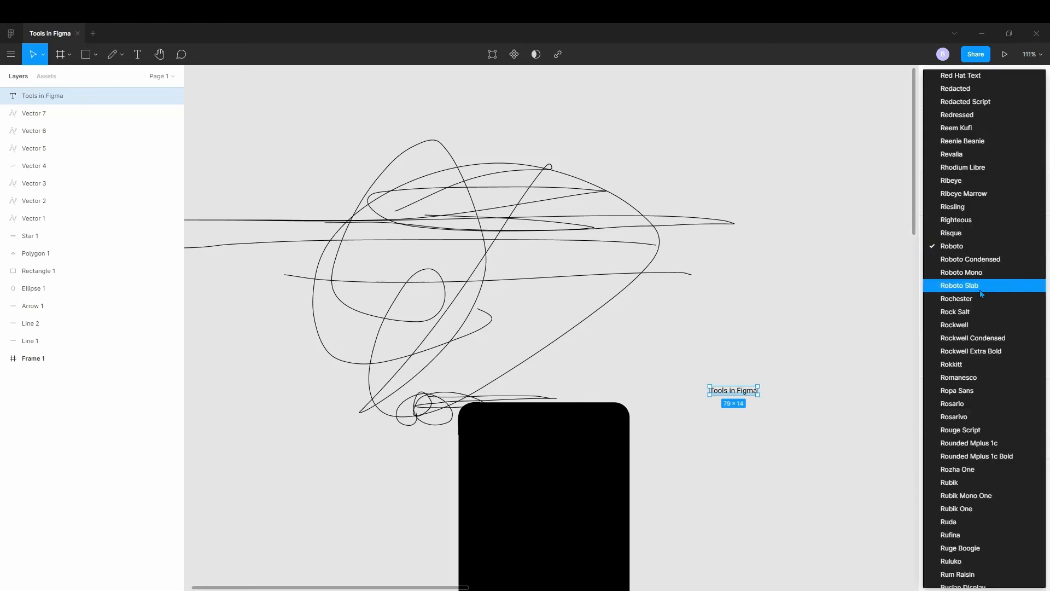
{"action": "left_click", "coordinate": [971, 378]}
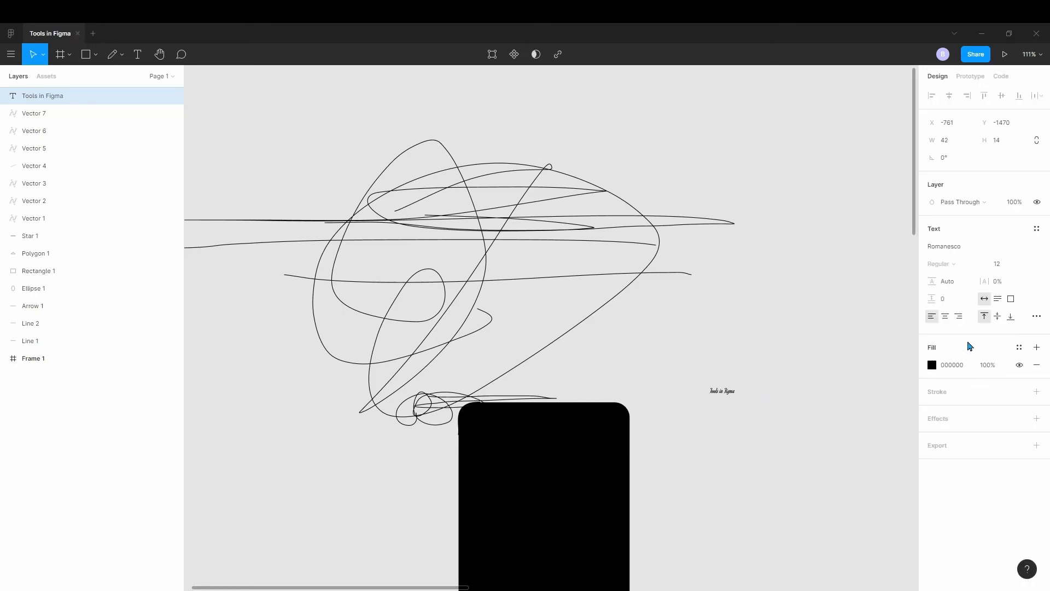
{"action": "left_click", "coordinate": [1005, 267]}
{"action": "double_click", "coordinate": [1006, 268]}
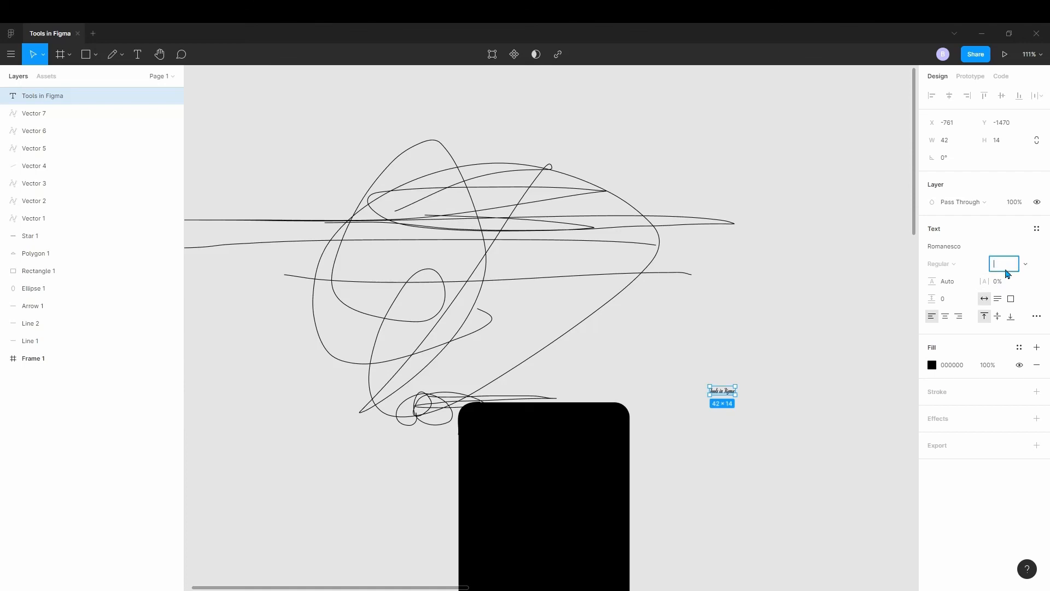
{"action": "key", "text": "Return"}
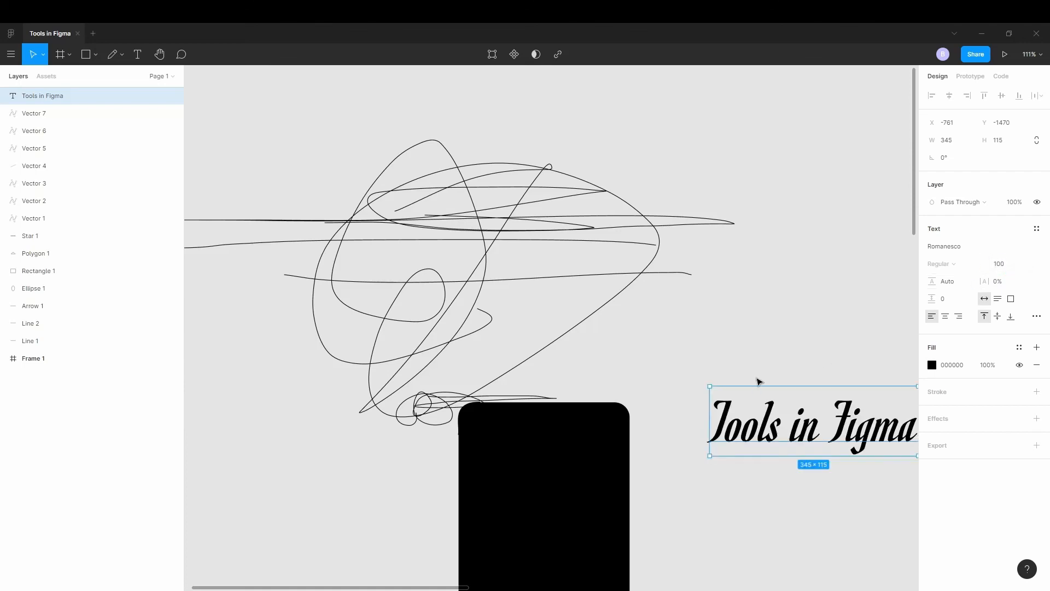
Move the "Tools in Figma" text onto the grey polygon and give it a red fill.
{"action": "left_click_drag", "start_coordinate": [766, 348], "coordinate": [844, 338]}
{"action": "left_click_drag", "start_coordinate": [700, 429], "coordinate": [820, 539]}
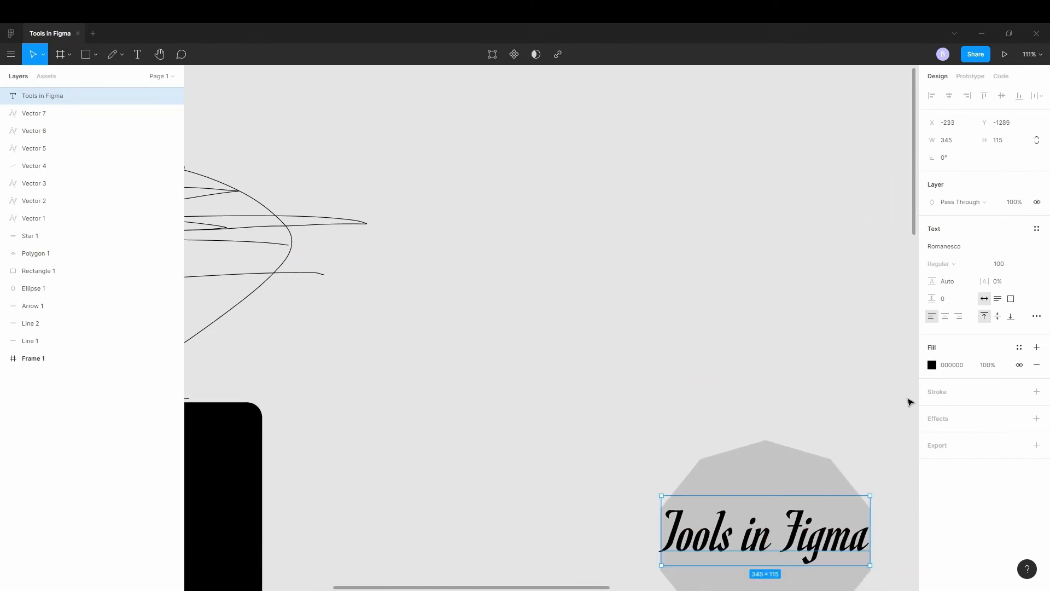
{"action": "left_click", "coordinate": [932, 365]}
{"action": "left_click", "coordinate": [887, 368]}
{"action": "left_click", "coordinate": [600, 198]}
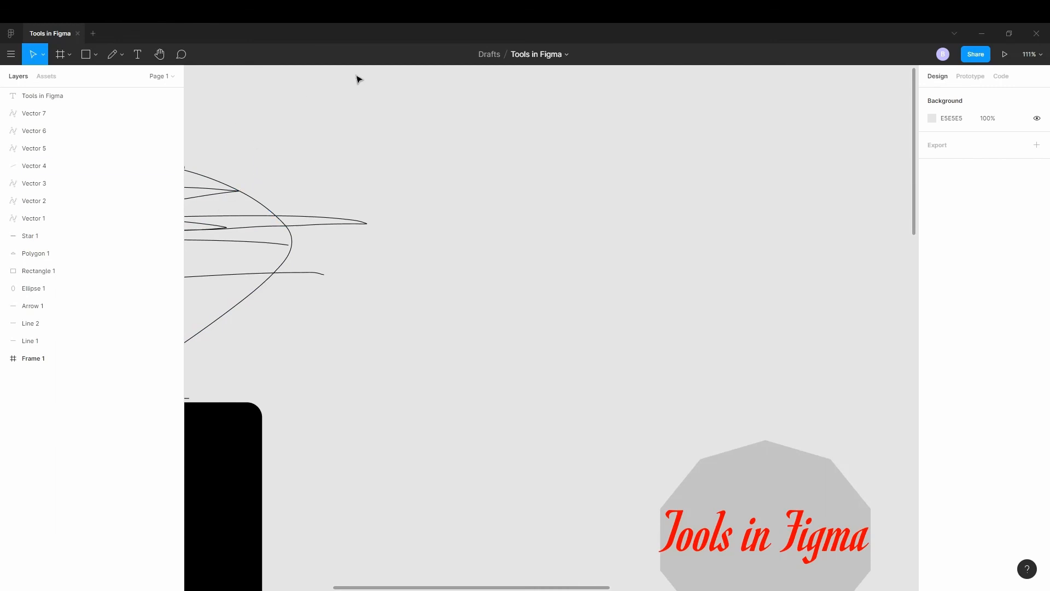
Pan around the canvas with the Hand tool to view the black rectangle and the grey shapes.
{"action": "left_click", "coordinate": [159, 56]}
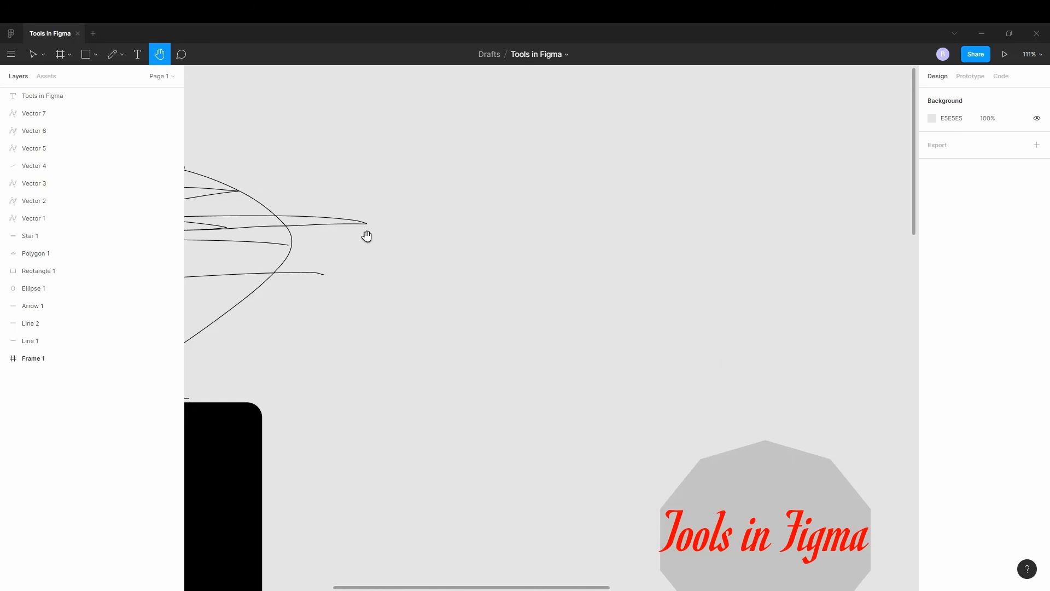
{"action": "left_click_drag", "start_coordinate": [398, 453], "coordinate": [713, 355]}
{"action": "left_click_drag", "start_coordinate": [813, 395], "coordinate": [562, 217]}
{"action": "left_click_drag", "start_coordinate": [417, 334], "coordinate": [441, 386]}
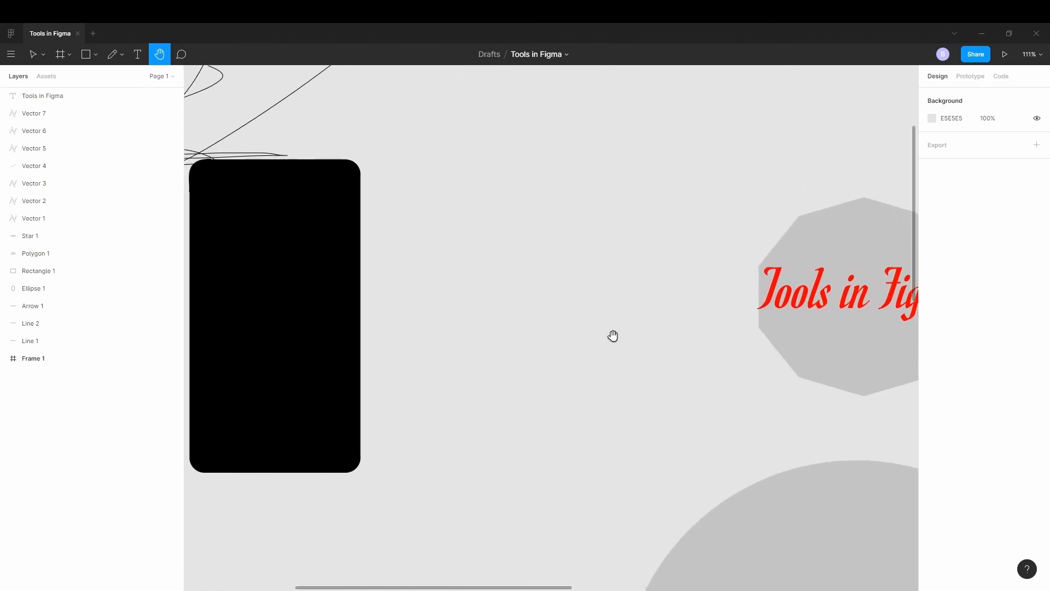
{"action": "scroll", "coordinate": [674, 333], "scroll_direction": "down", "scroll_amount": 1}
{"action": "scroll", "coordinate": [736, 329], "scroll_direction": "down", "scroll_amount": 1}
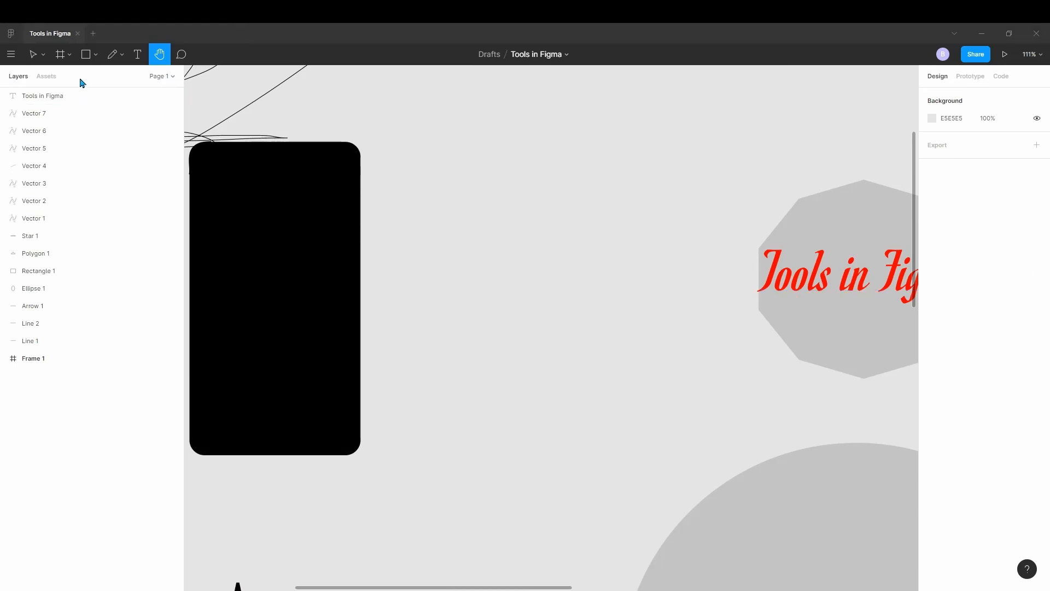
Start a new comment on the empty canvas just right of the black rectangle's top edge.
{"action": "left_click", "coordinate": [182, 56]}
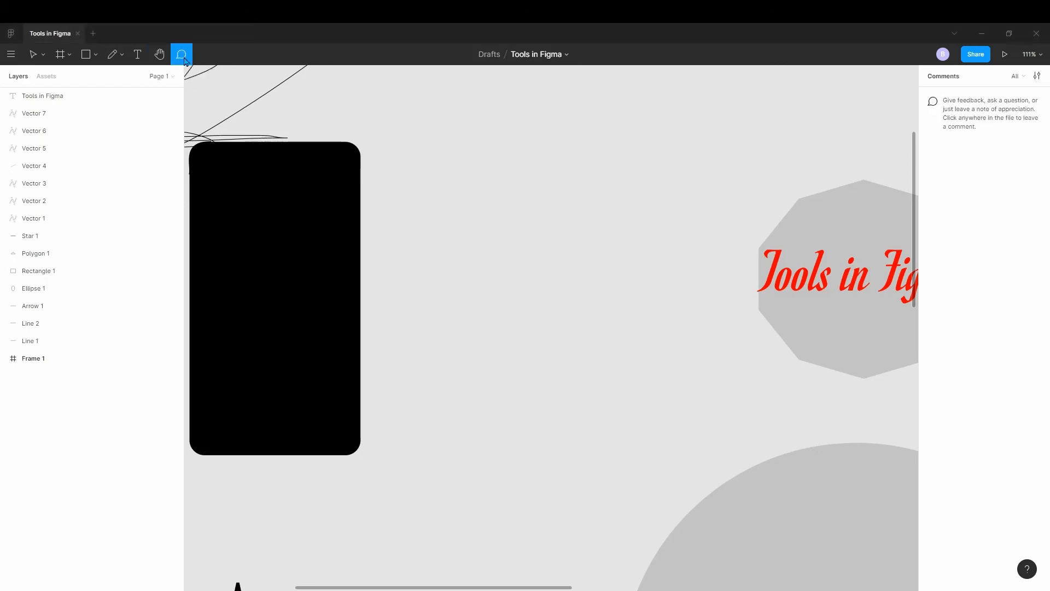
{"action": "left_click", "coordinate": [425, 137]}
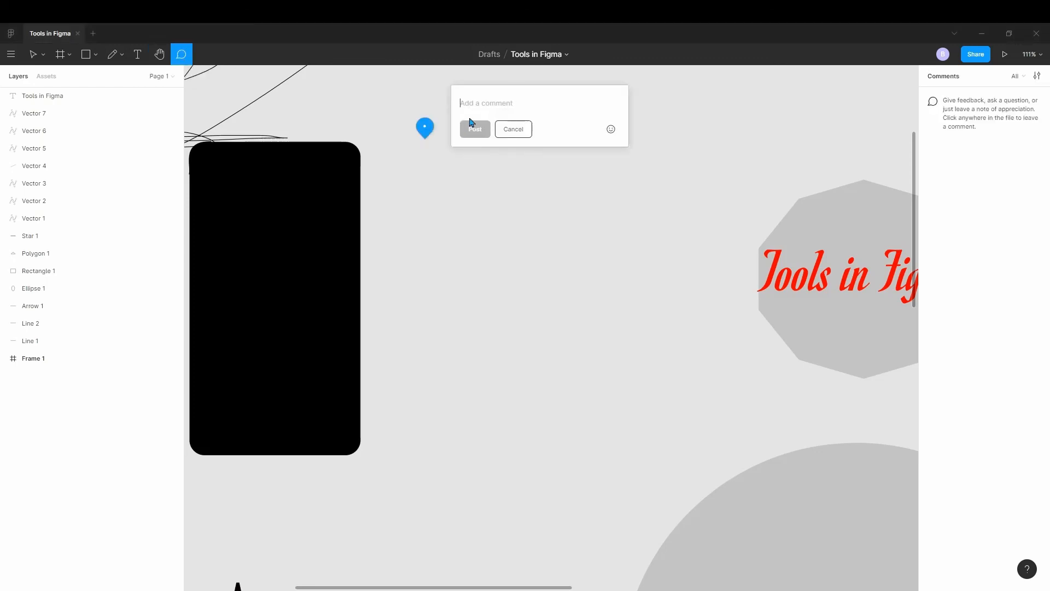